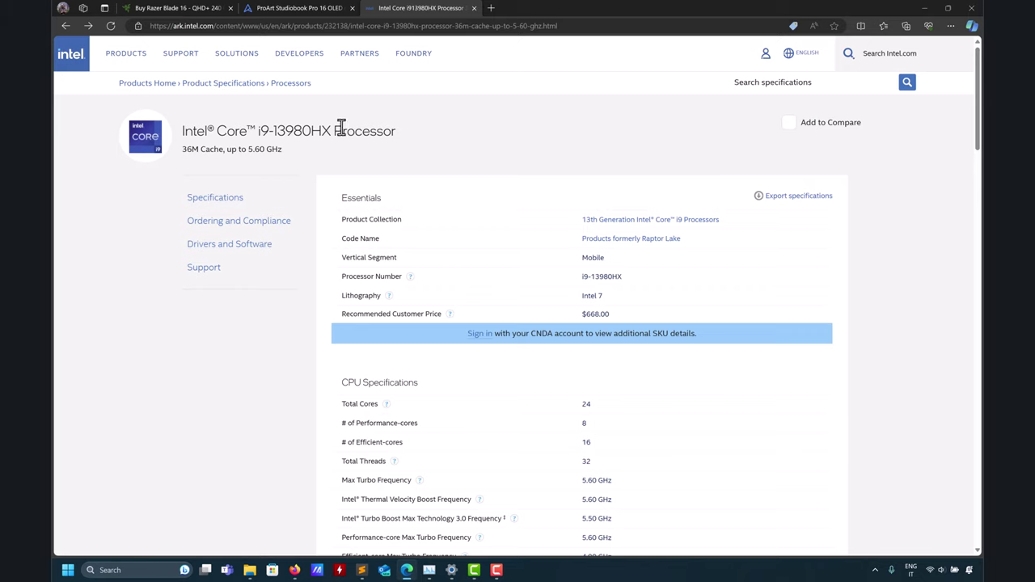
- View the ASUS ProArt Studiobook Pro 16 OLED and Razer Blade 16 pages, then return to the Intel Core i9-13980HX specifications
click(306, 8)
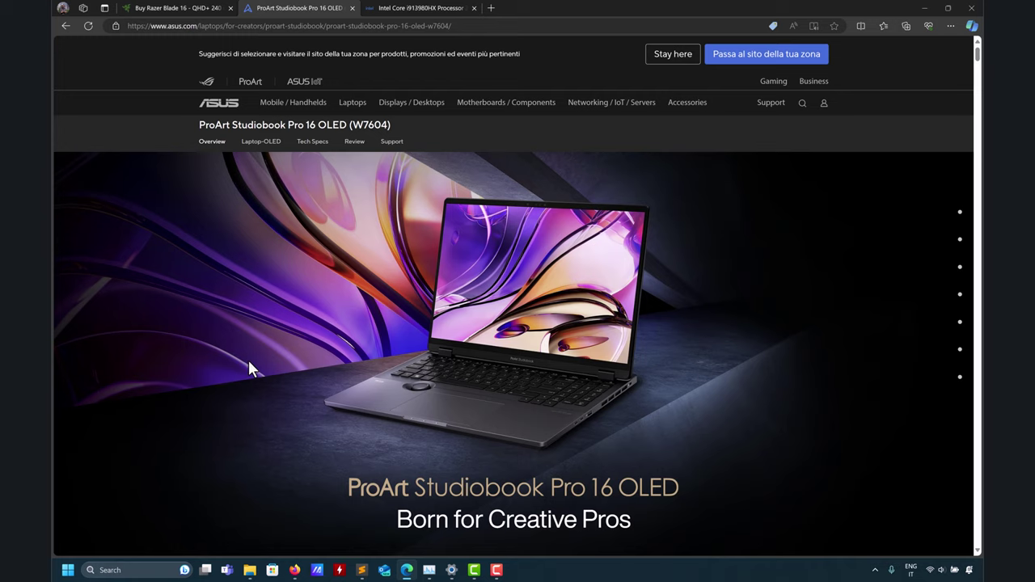
click(169, 8)
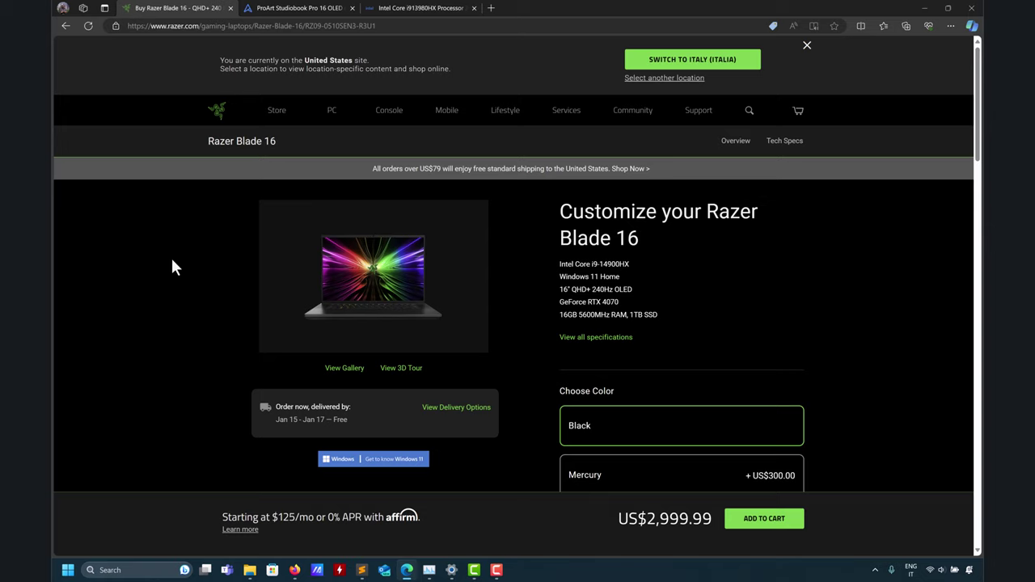
click(420, 9)
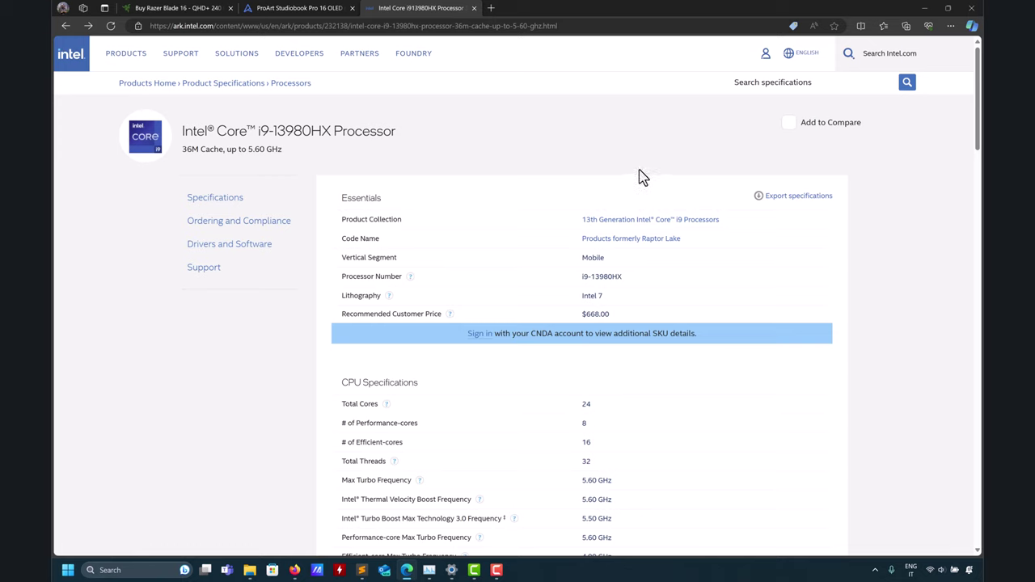
- Minimize the browser and Settings windows, and open a maximized Windows PowerShell session from the Terminal Preview desktop shortcut
click(924, 8)
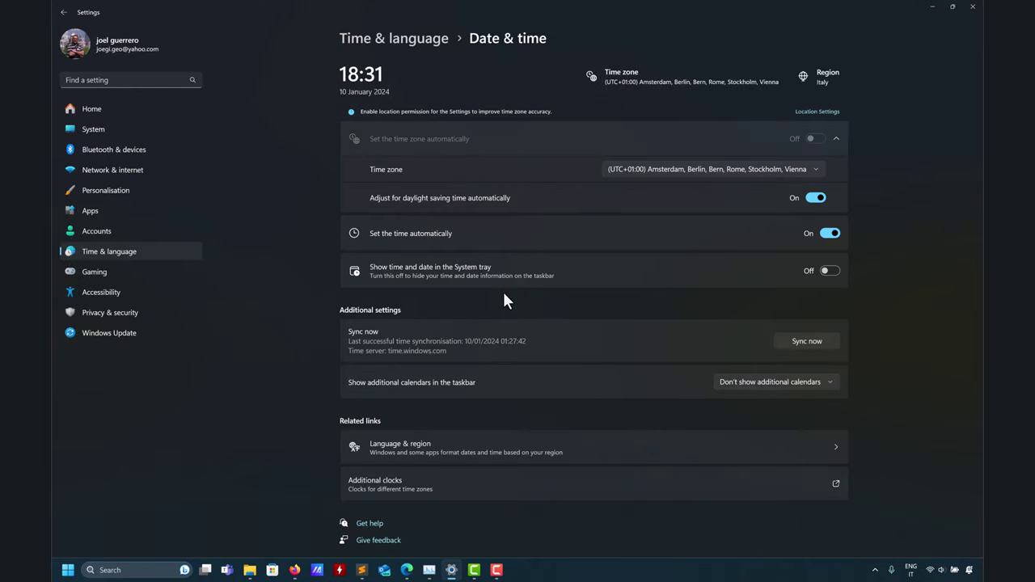
click(932, 8)
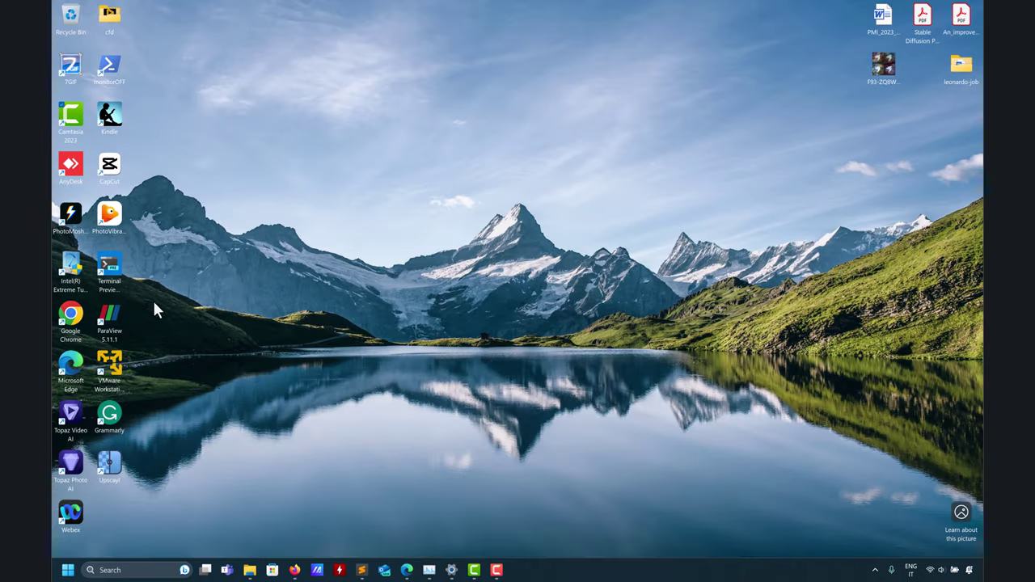
double_click(111, 269)
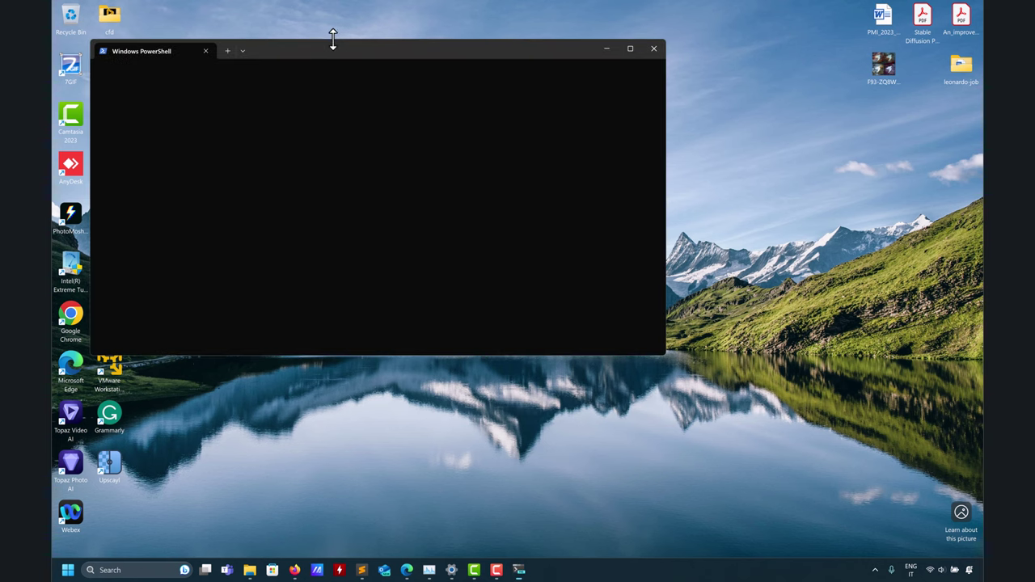
drag(351, 53, 395, 136)
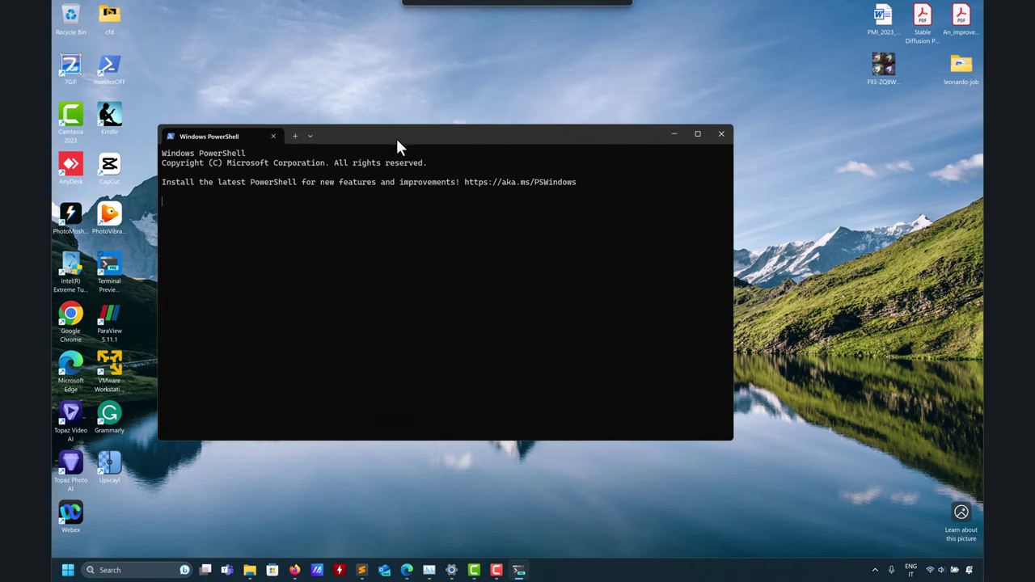
double_click(111, 23)
click(768, 19)
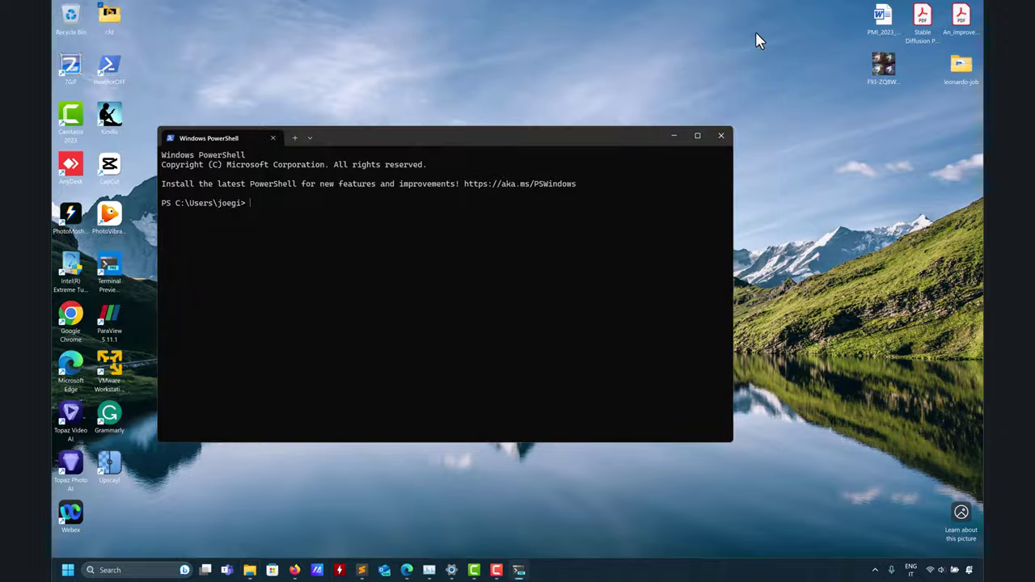
click(691, 134)
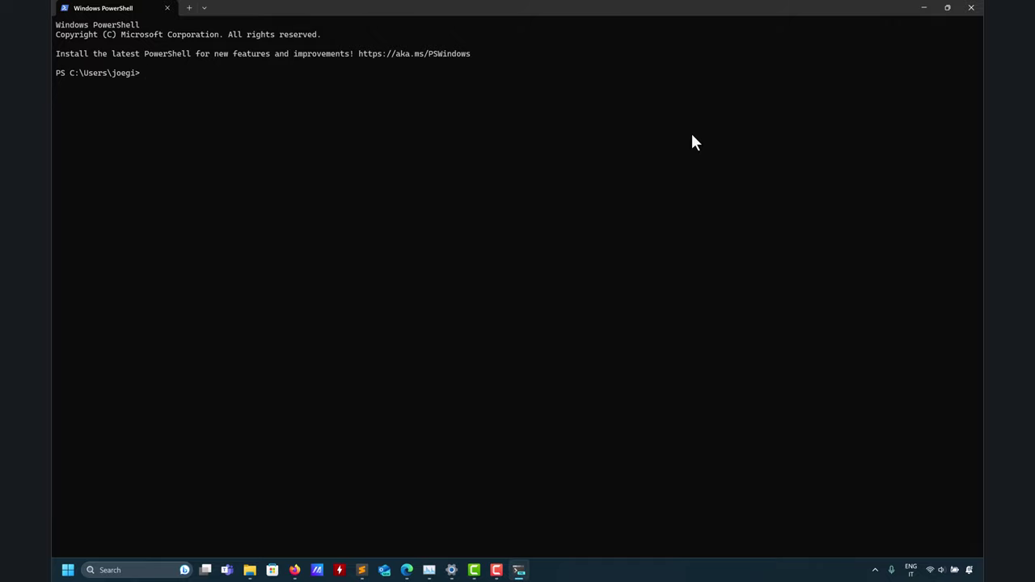
- Minimize the terminal, open the cfd desktop folder and check the administrator launch option for the Workbench 2023 R1 shortcut
click(920, 10)
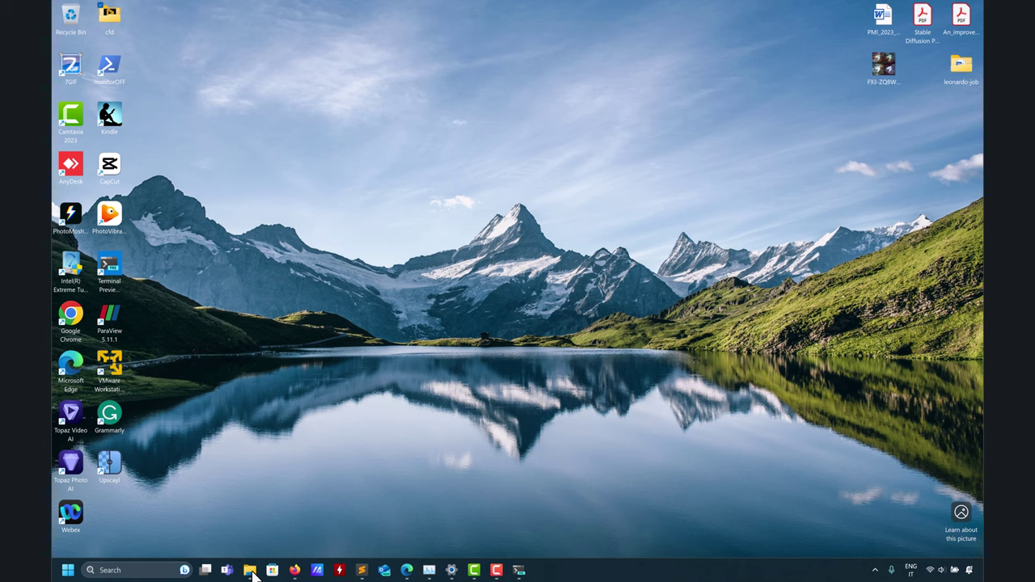
double_click(126, 25)
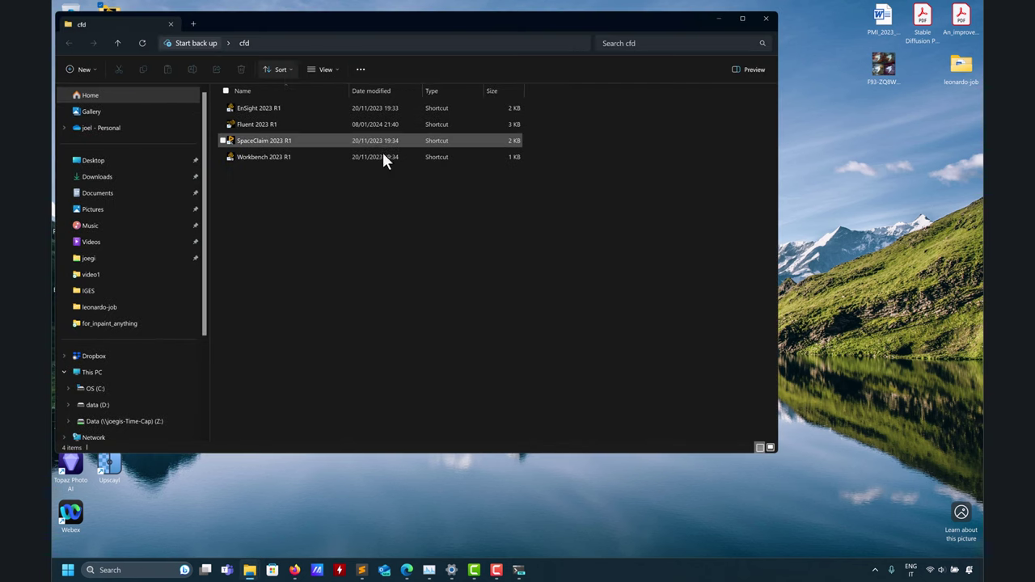
right_click(272, 158)
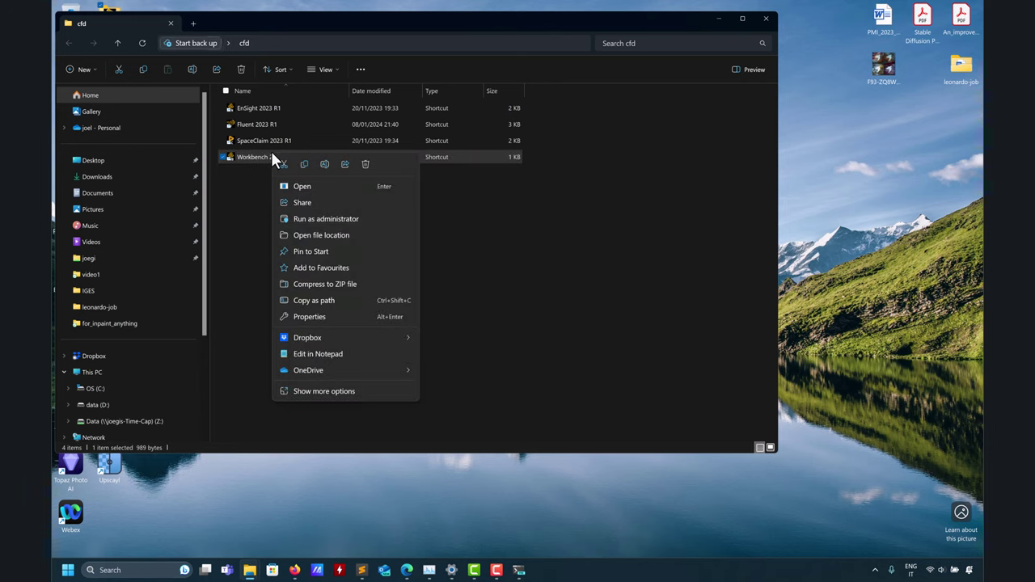
click(312, 216)
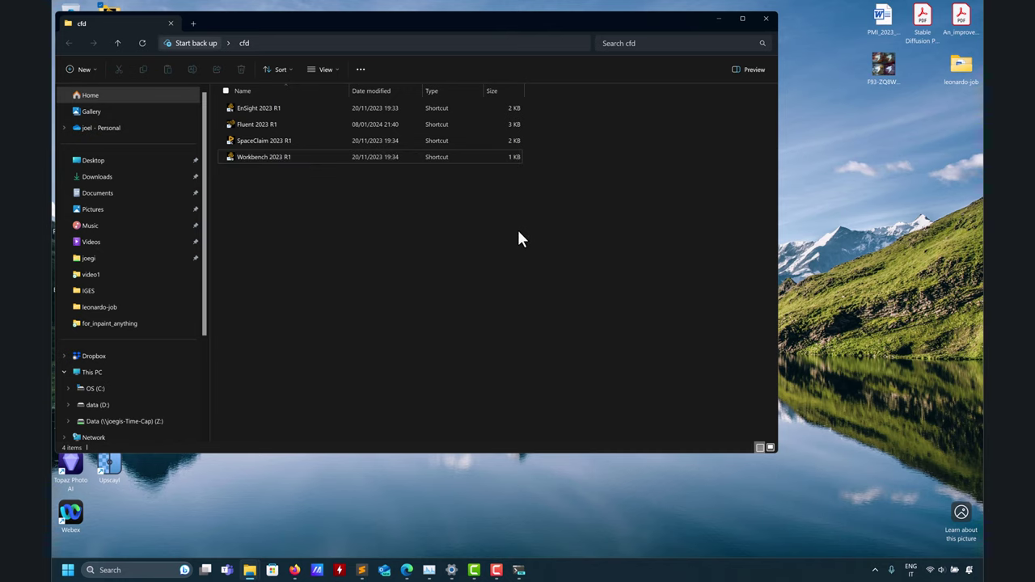
- Open Task Manager's detailed process list and view the priority options of the System process
key(ctrl+shift+Escape)
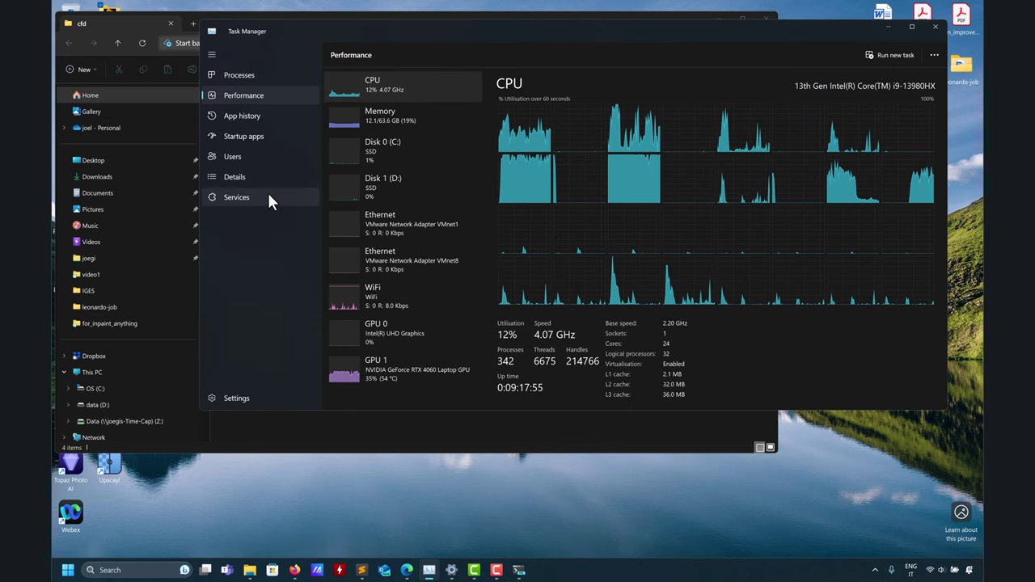
drag(379, 32, 325, 145)
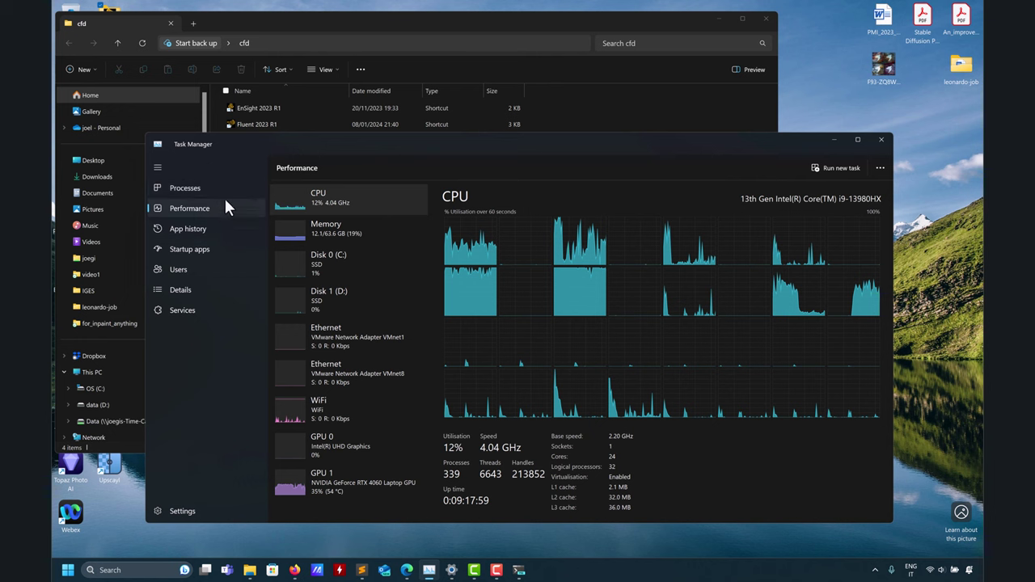
click(186, 290)
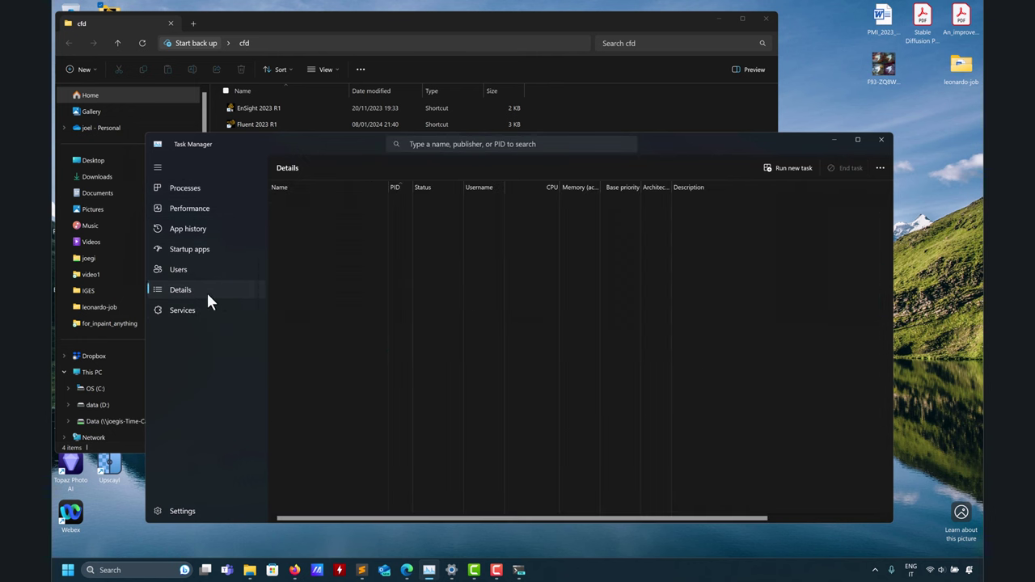
right_click(287, 215)
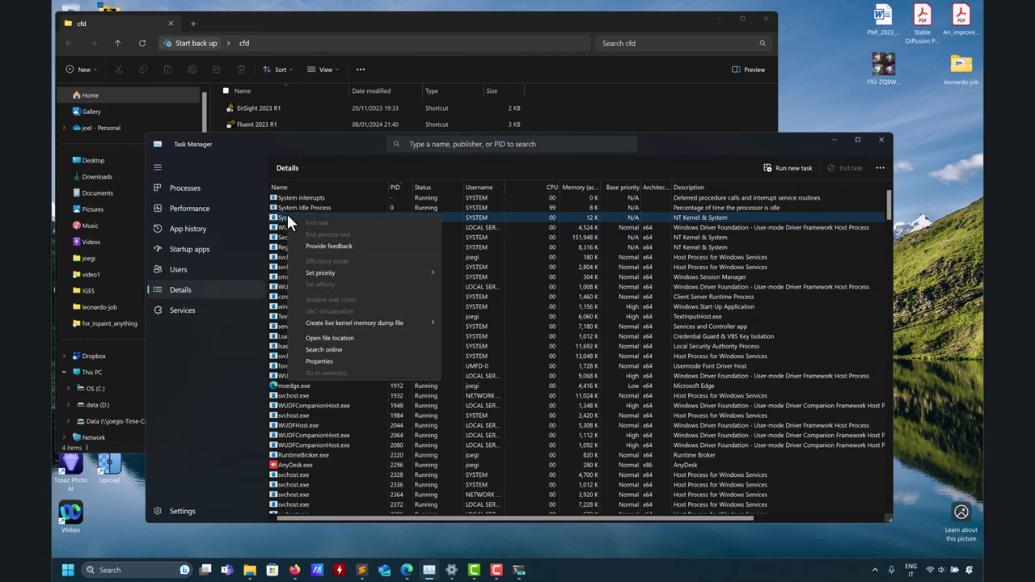
mouse_move(322, 272)
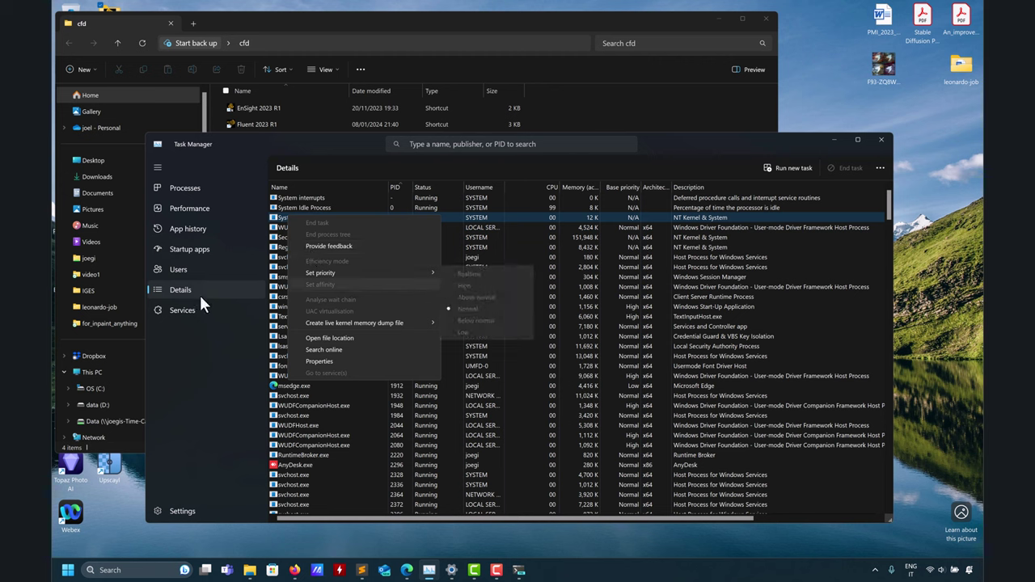
- View the available priority levels for the msedge.exe process without changing its priority
click(294, 385)
right_click(295, 386)
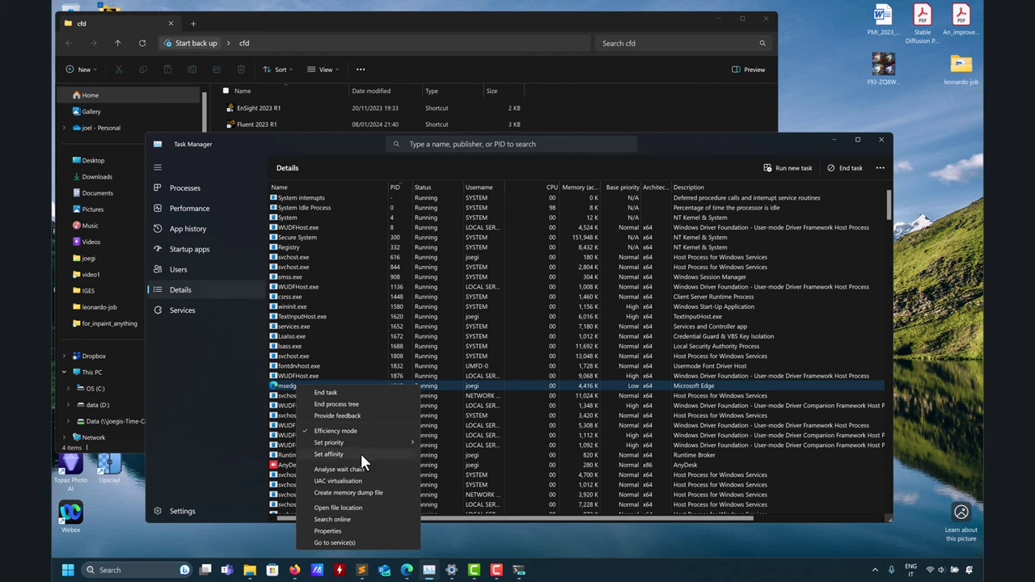
mouse_move(371, 442)
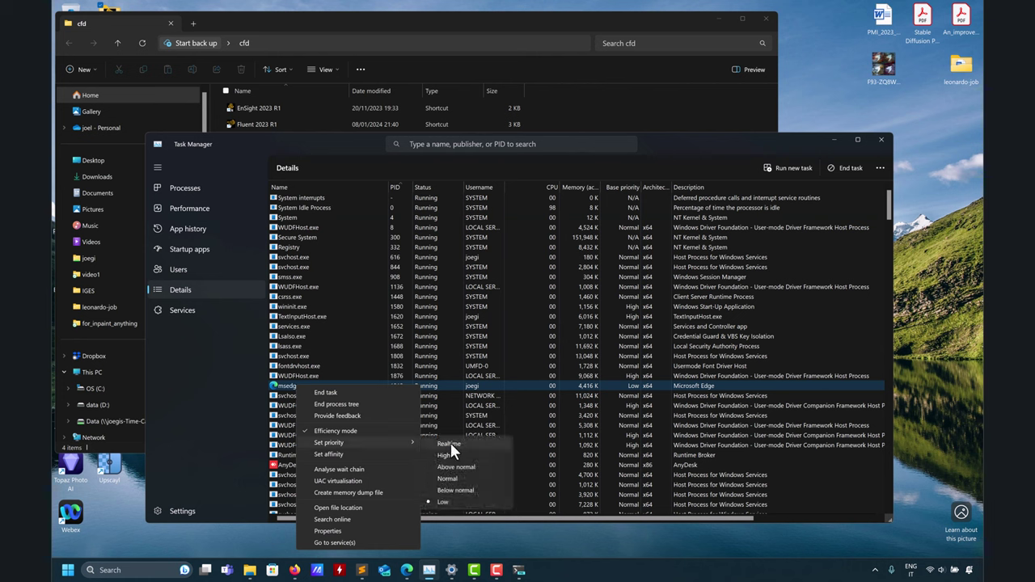
- Try clearing all processors in the processor affinity of msedge.exe, look through the CPU list, and cancel the change
click(348, 454)
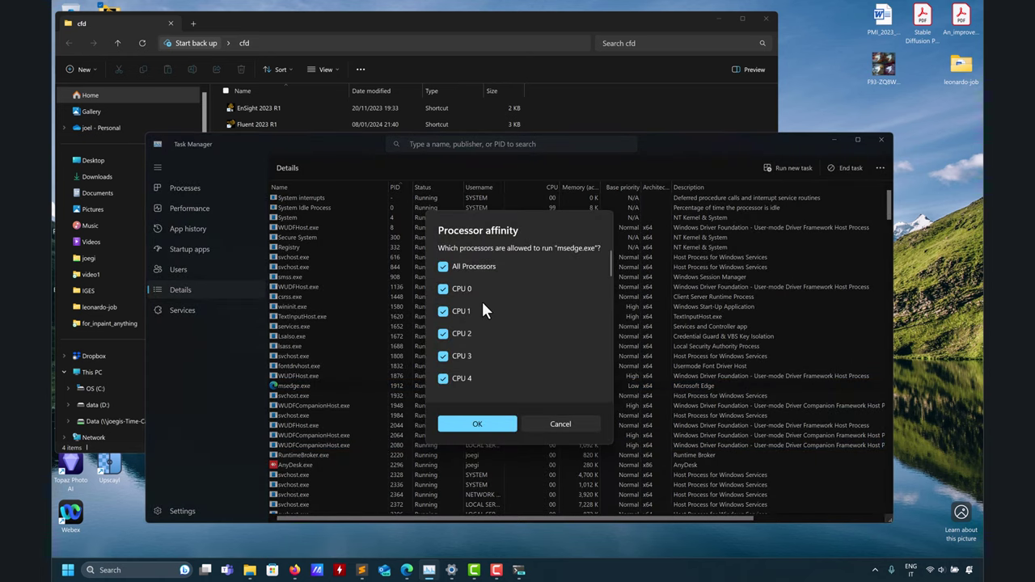
click(446, 266)
scroll(467, 280, down, 1)
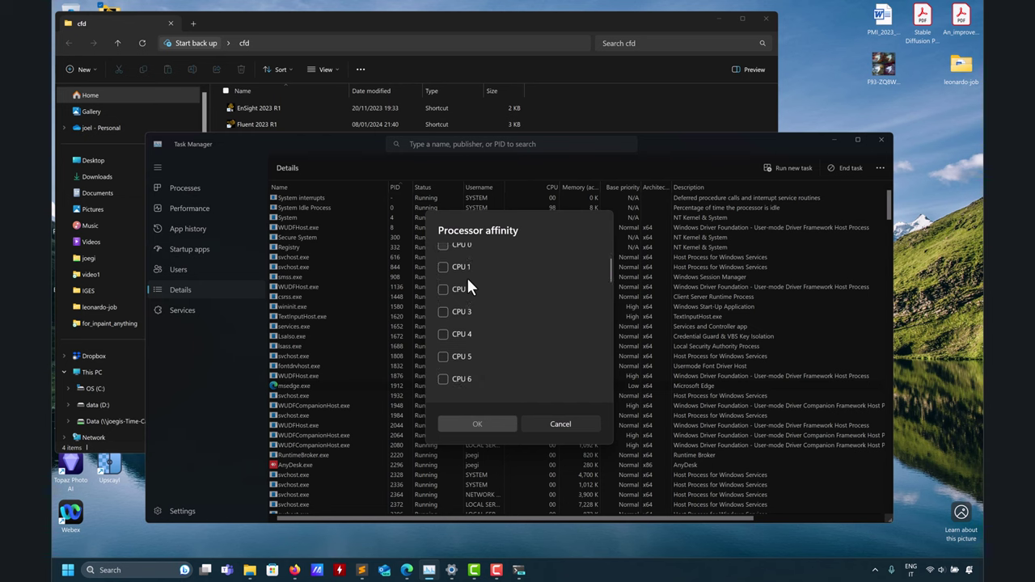
scroll(467, 276, up, 1)
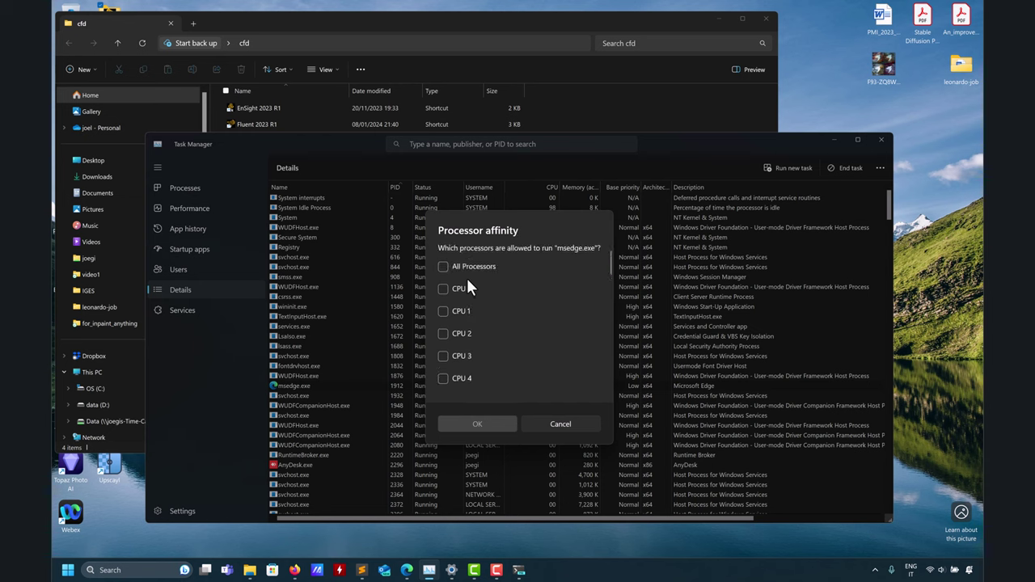
scroll(466, 278, down, 6)
scroll(455, 319, down, 1)
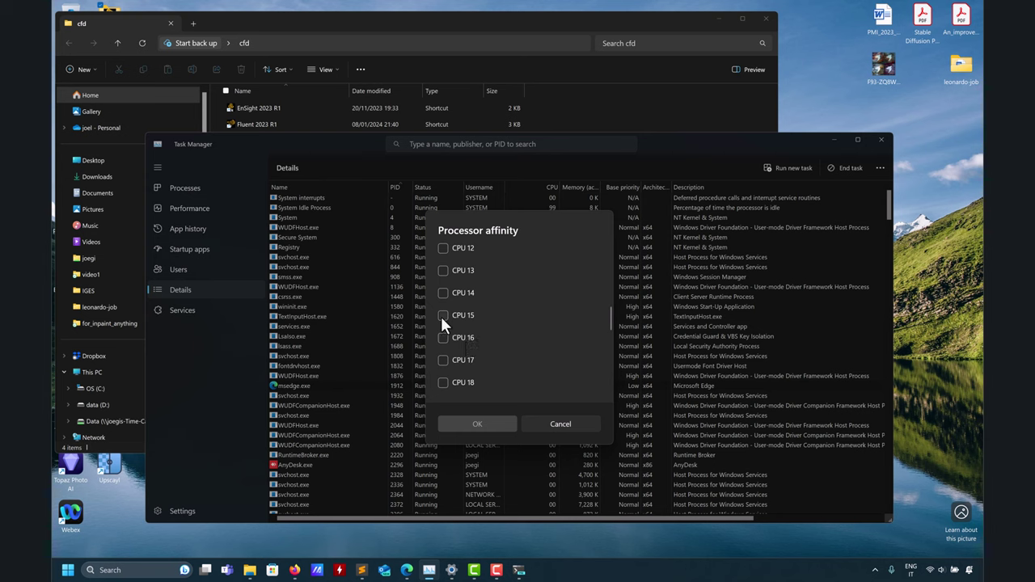
scroll(447, 311, up, 6)
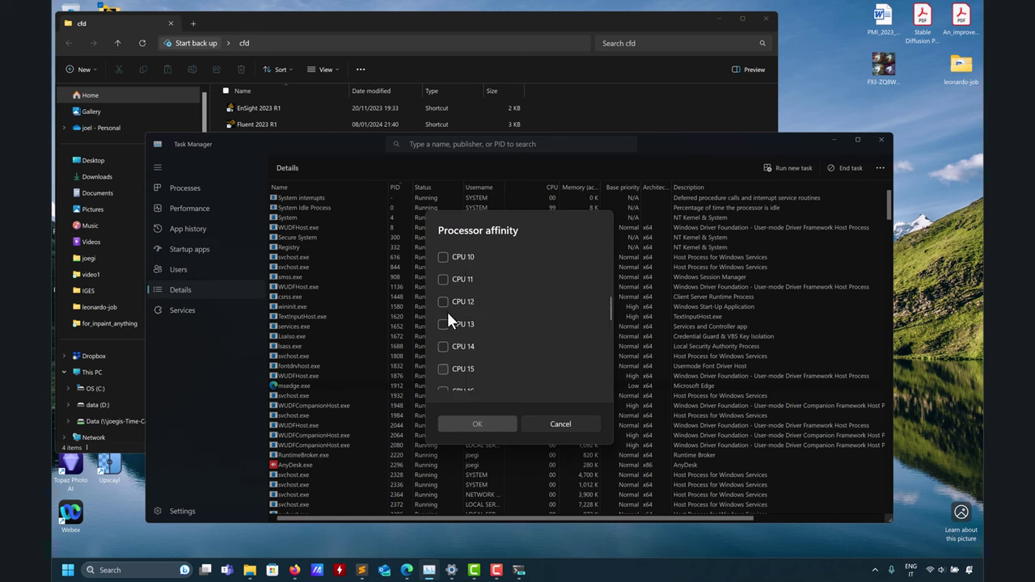
scroll(445, 275, up, 1)
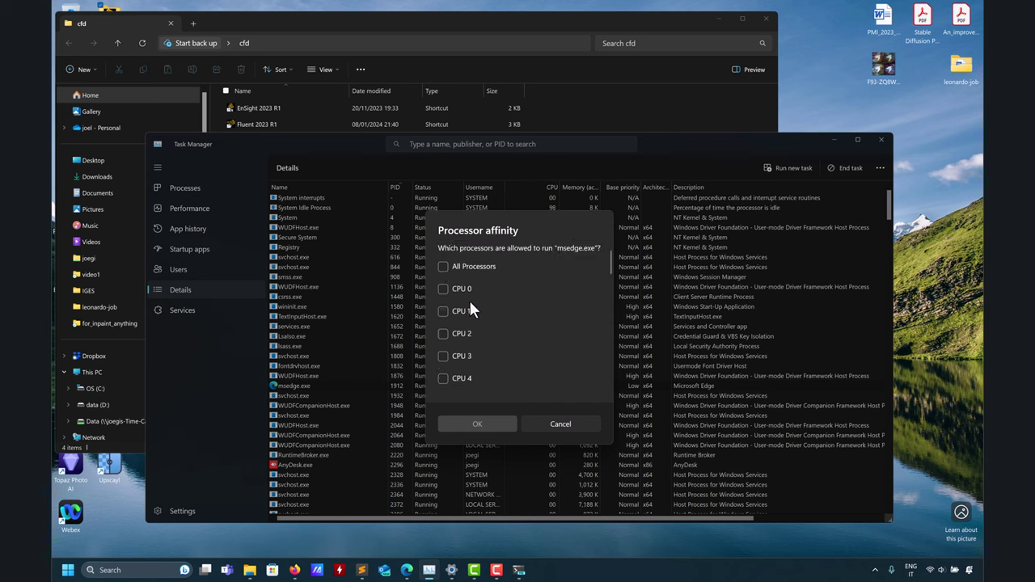
scroll(465, 283, down, 2)
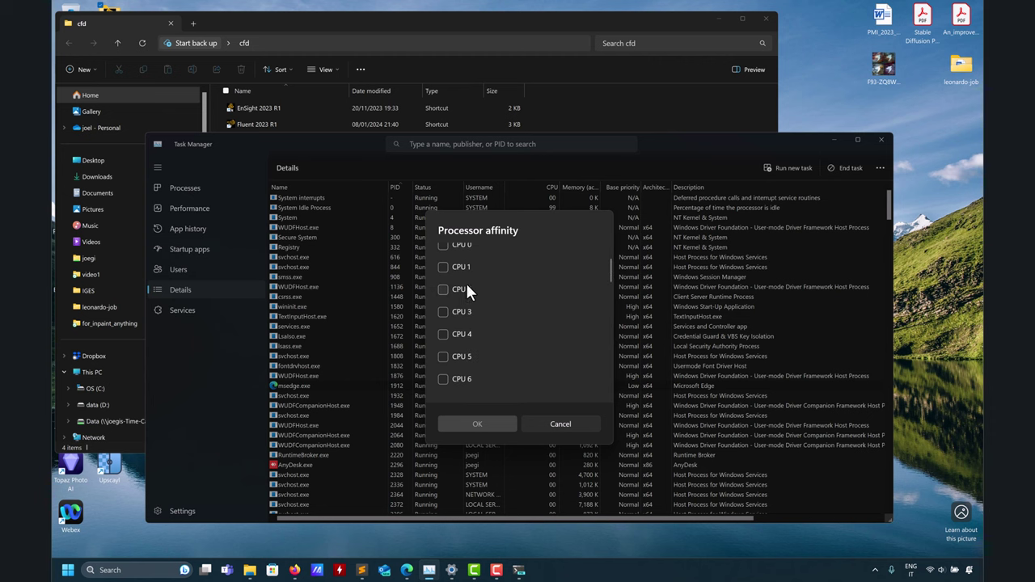
scroll(466, 282, up, 2)
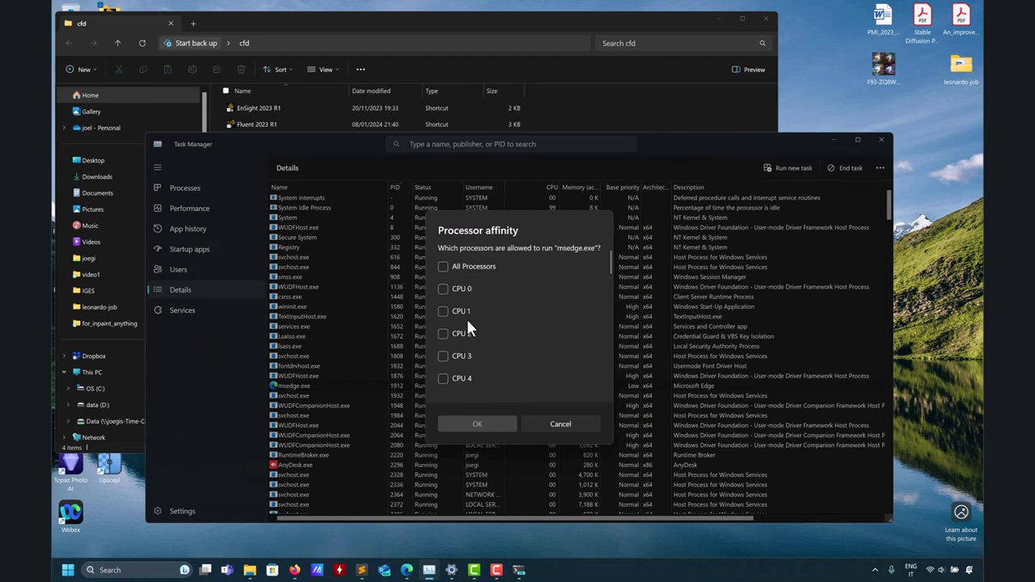
click(550, 427)
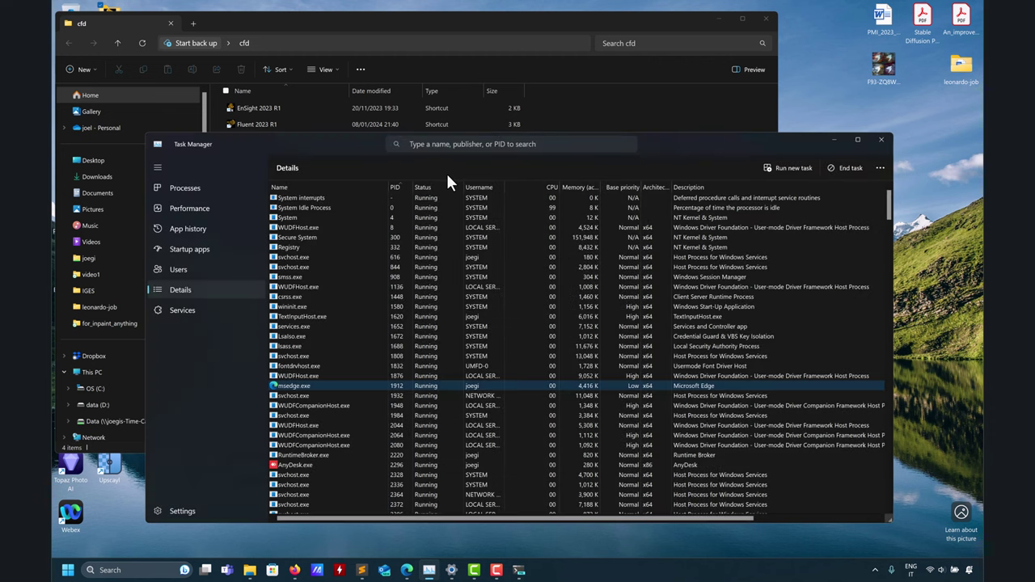
- Bring the cfd folder forward, reposition Task Manager, and show its overview of running processes
click(375, 30)
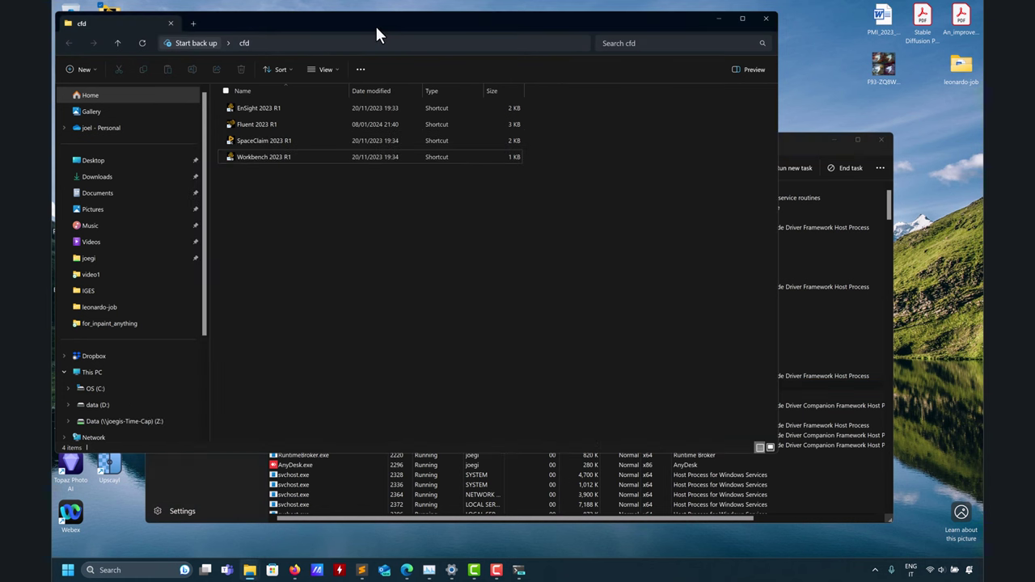
drag(784, 141, 856, 150)
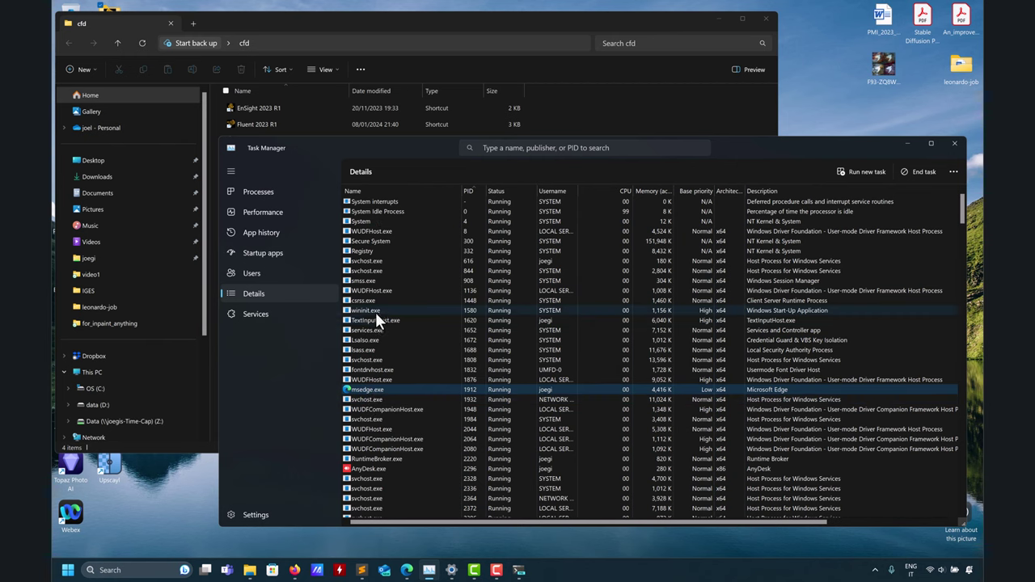
key(ctrl+1)
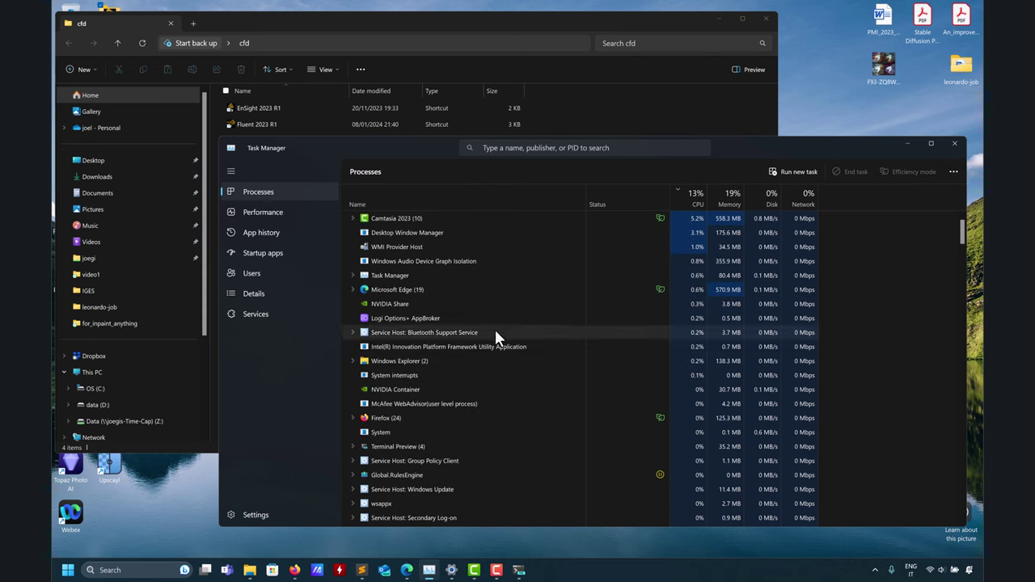
- Minimize Task Manager and the cfd folder, and switch back to the Intel Core i9-13980HX page in Microsoft Edge
click(907, 143)
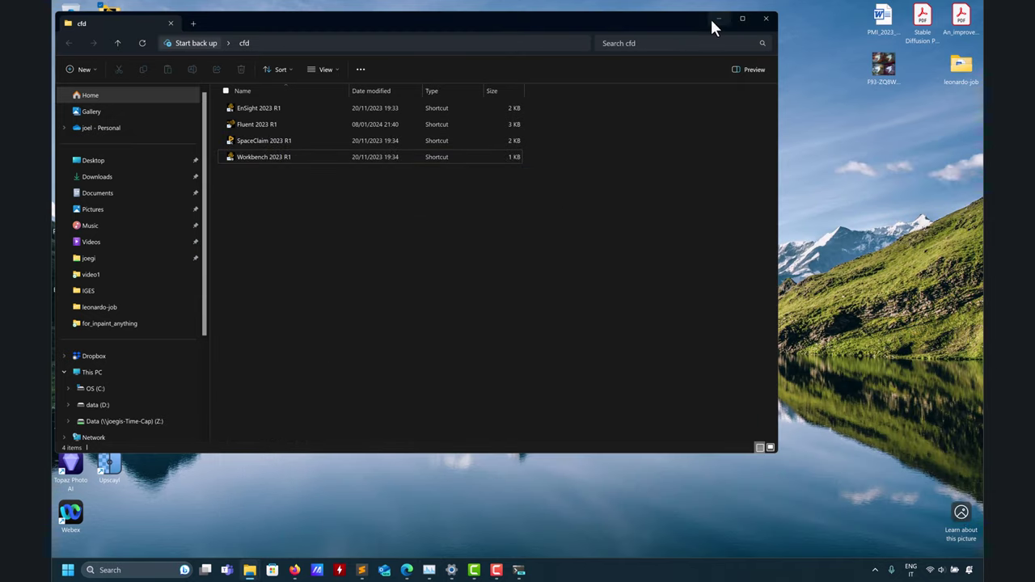
click(716, 18)
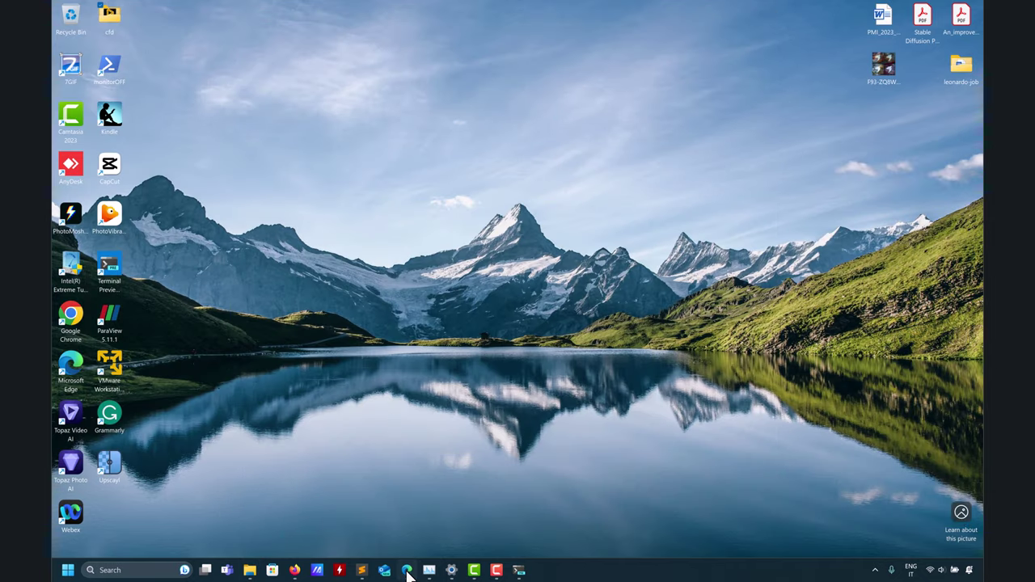
click(406, 567)
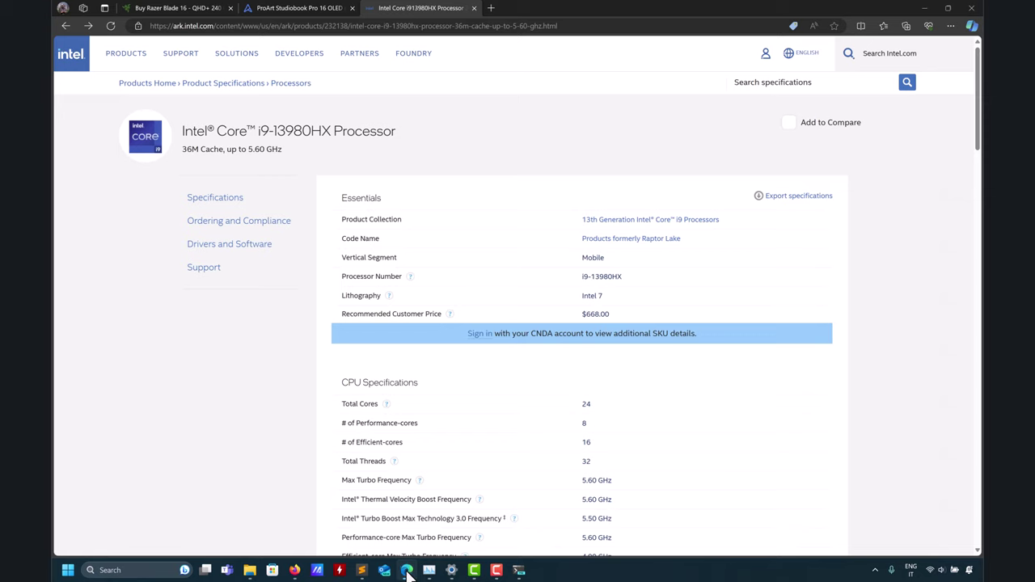
- View the ProArt Studiobook Pro 16 OLED page, and show the Razer Blade 16 product page
click(294, 12)
click(180, 8)
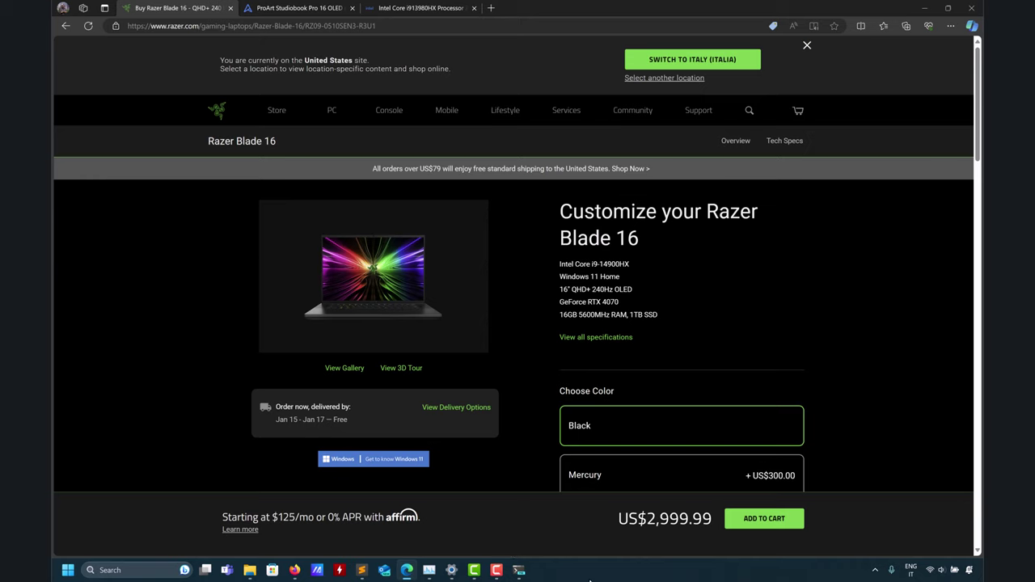
- Switch to MyASUS and look through its device settings, covering Power & Performance, Audio & Visual and Connectivity
click(317, 570)
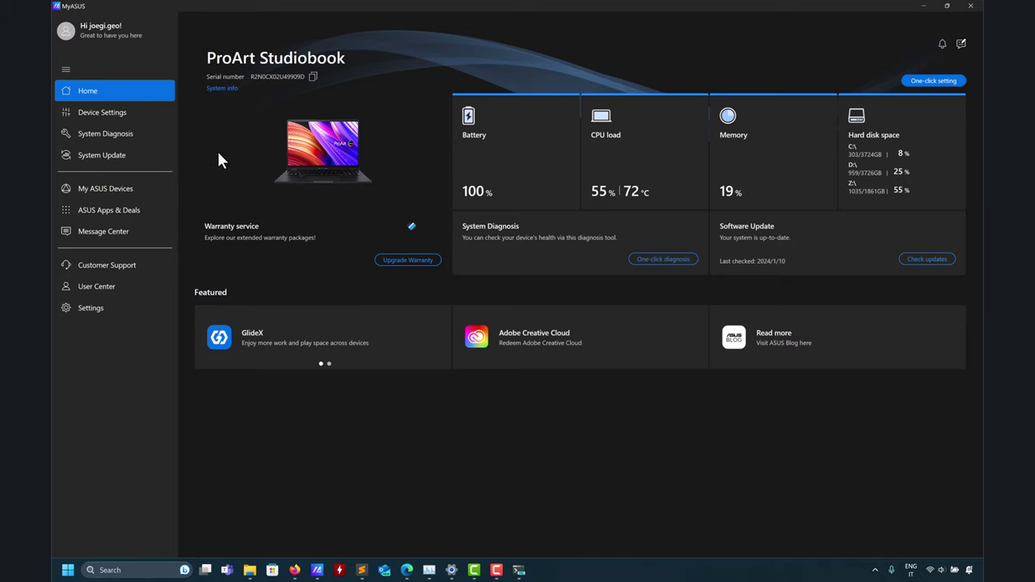
click(124, 114)
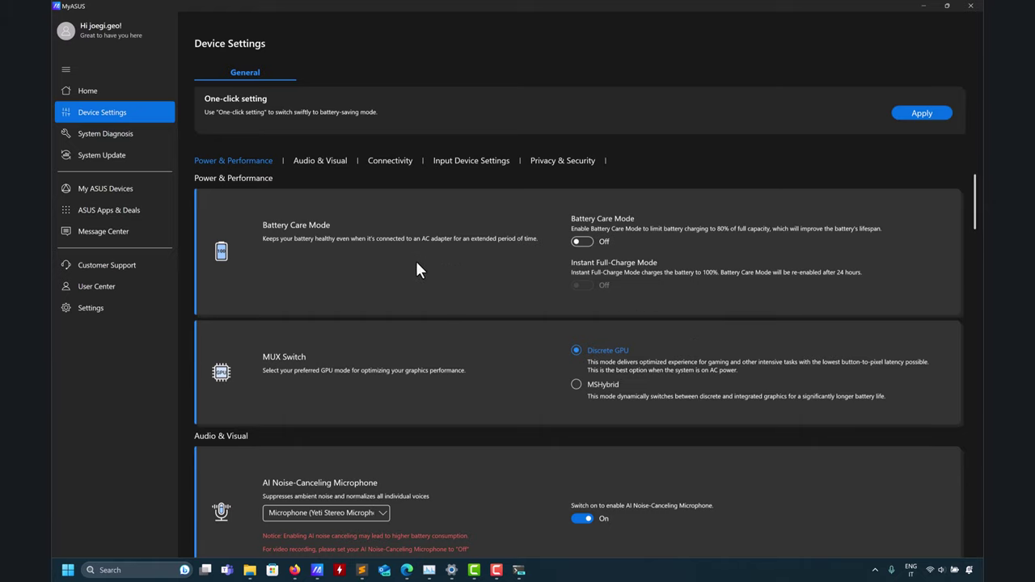
scroll(413, 271, down, 3)
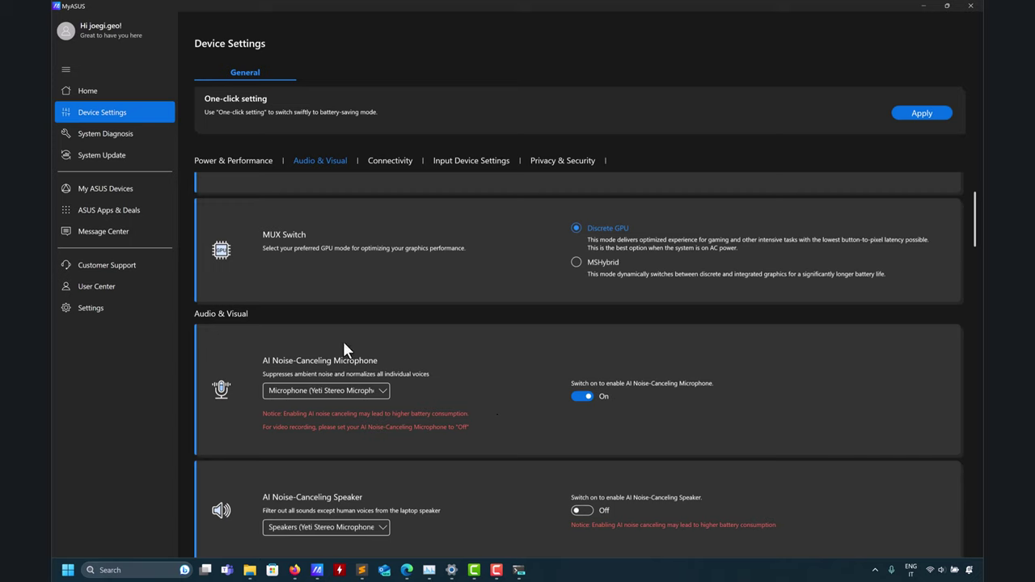
scroll(465, 388, down, 1)
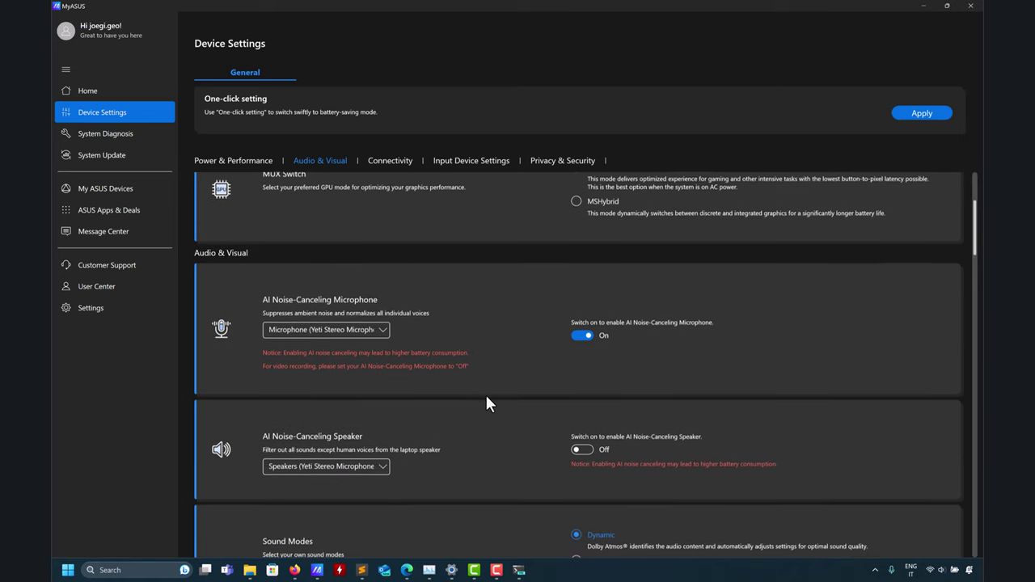
scroll(489, 393, down, 2)
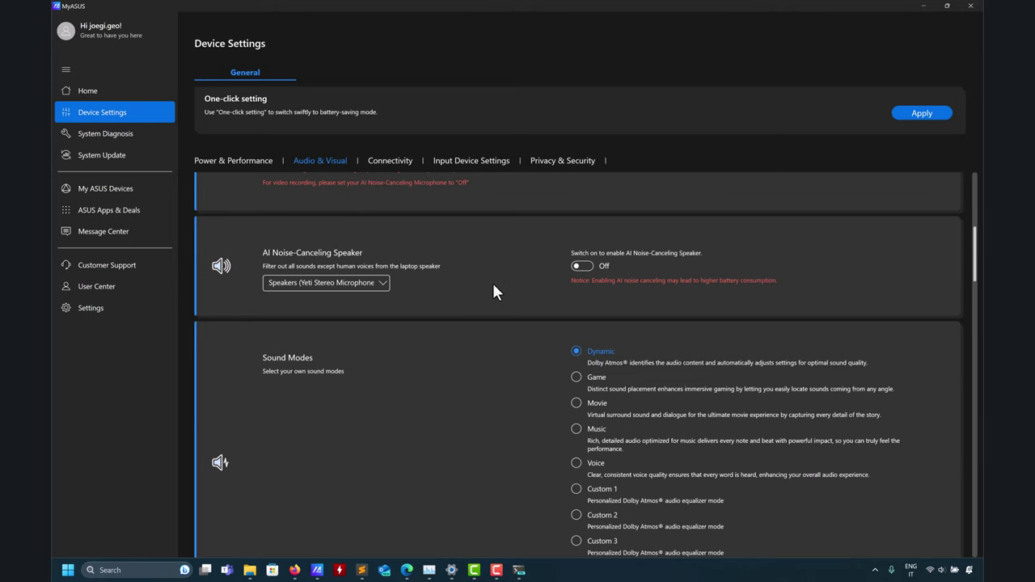
scroll(492, 283, up, 1)
scroll(421, 327, down, 2)
scroll(468, 303, down, 3)
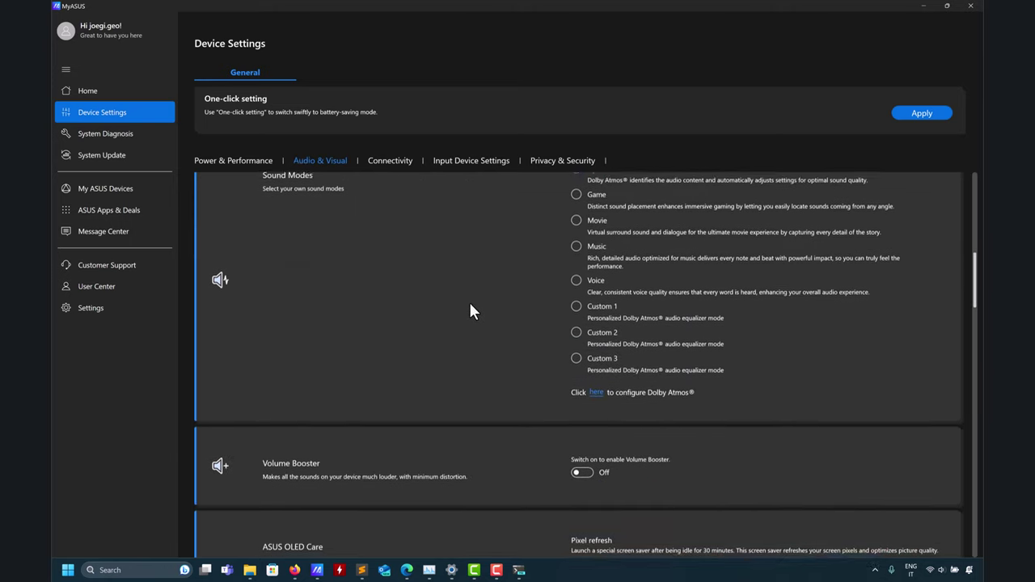
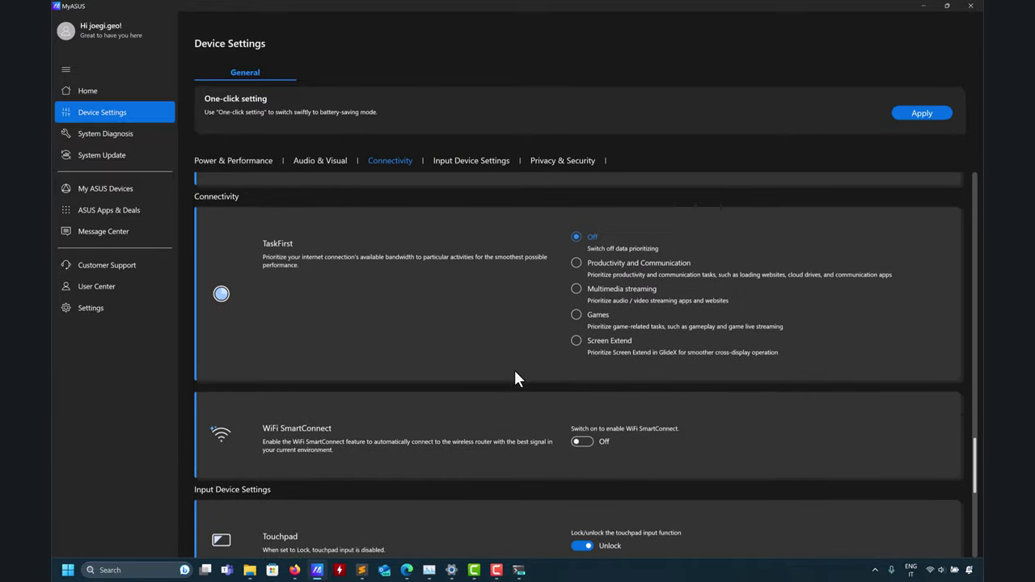
- Review the MyASUS display refresh rate, Splendid and OLED settings, and minimize MyASUS to reveal Windows Settings
scroll(513, 361, up, 3)
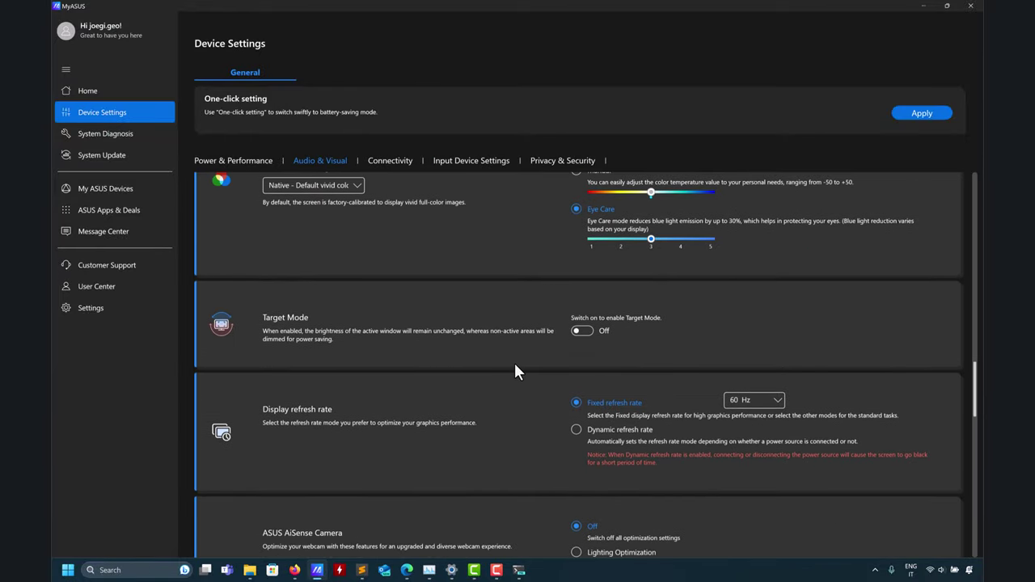
scroll(549, 342, up, 3)
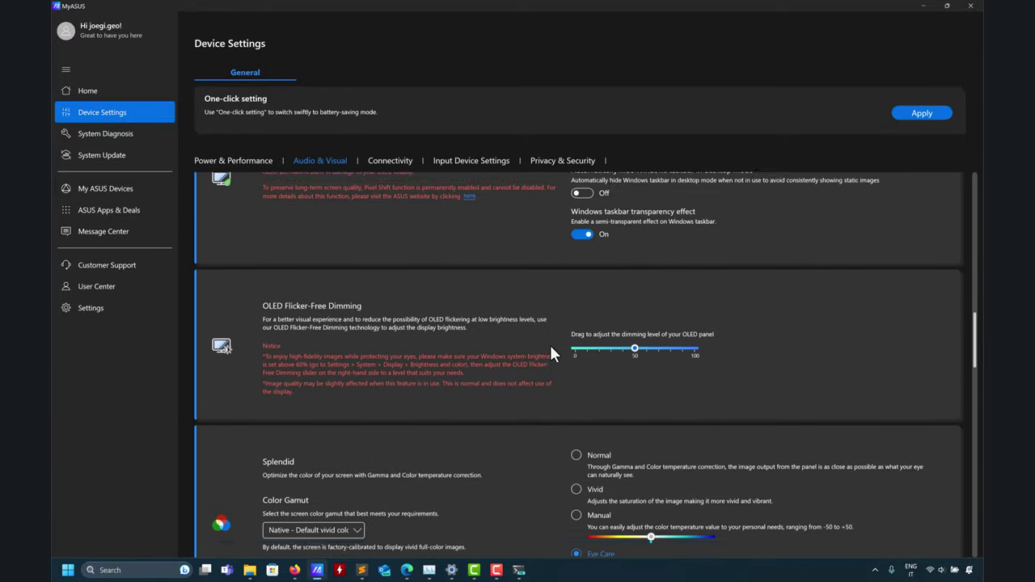
scroll(547, 351, down, 4)
scroll(548, 348, up, 2)
scroll(548, 345, up, 2)
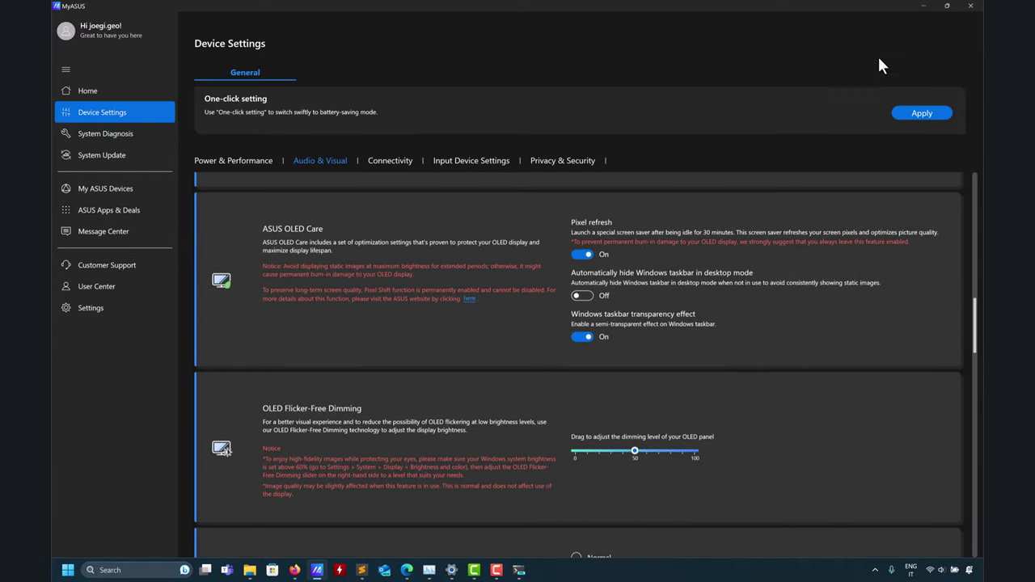
click(925, 7)
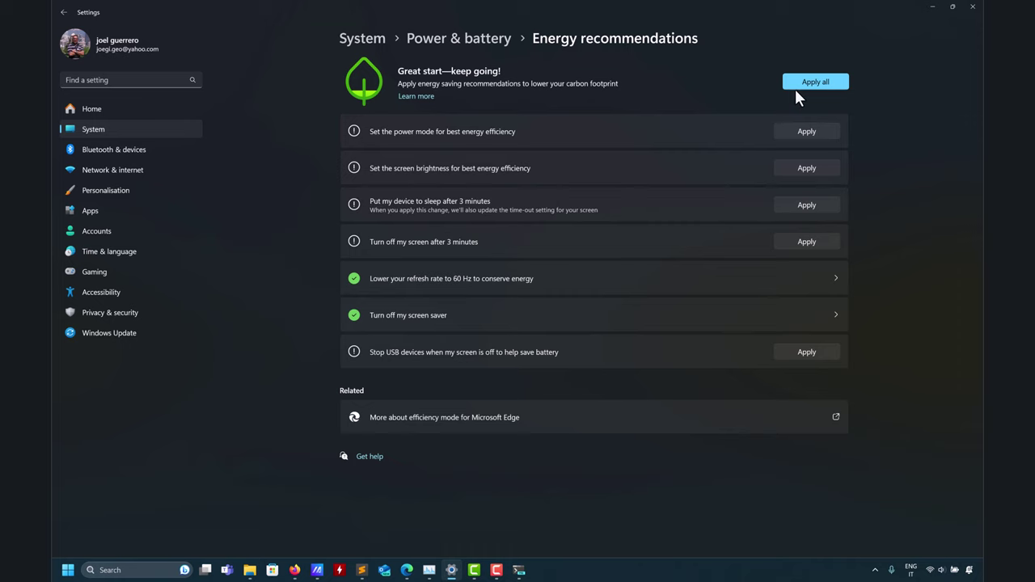
- Go to Power & battery and try the power modes Best power efficiency, Balanced and Best performance in turn
click(505, 42)
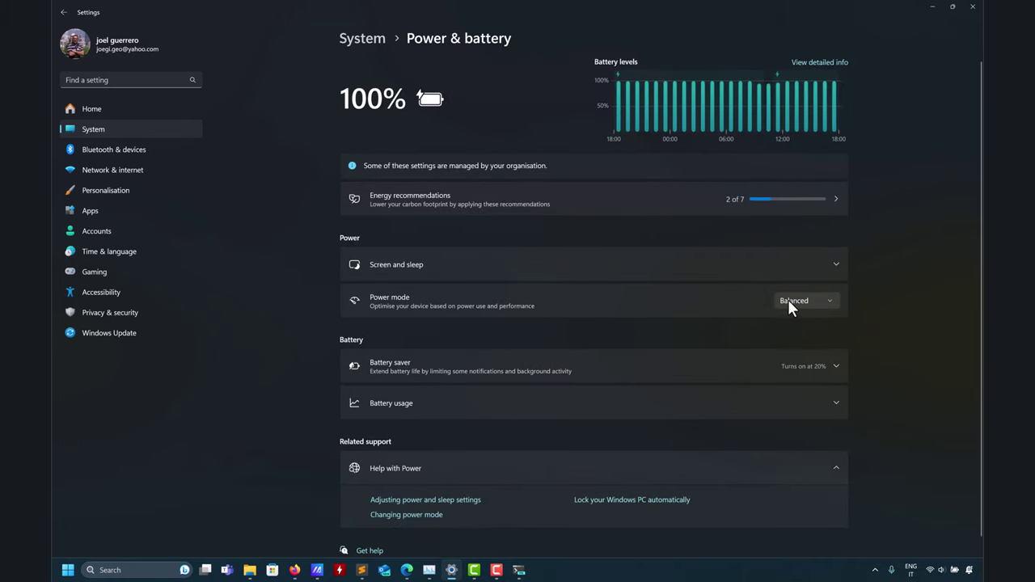
click(827, 296)
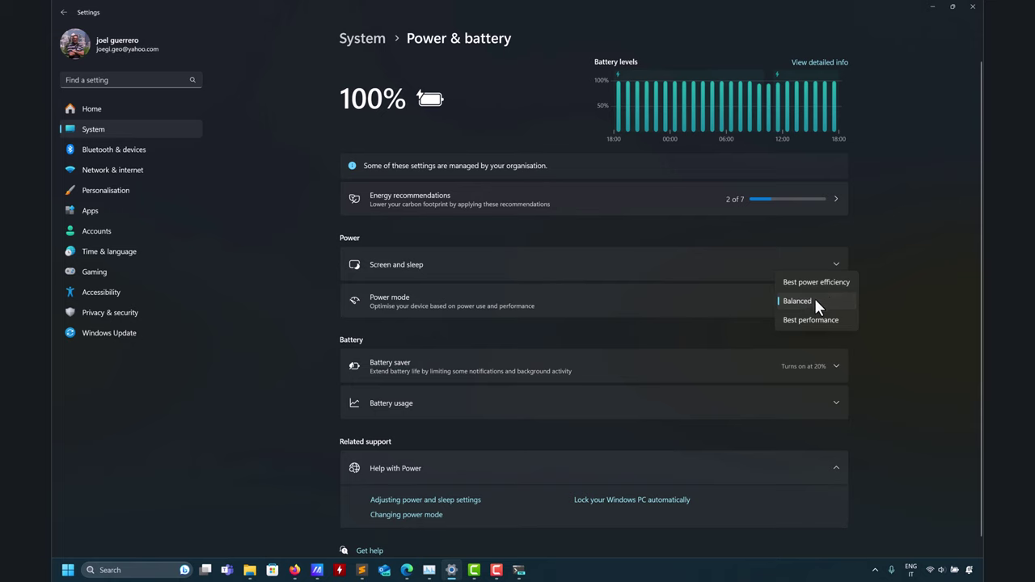
click(811, 283)
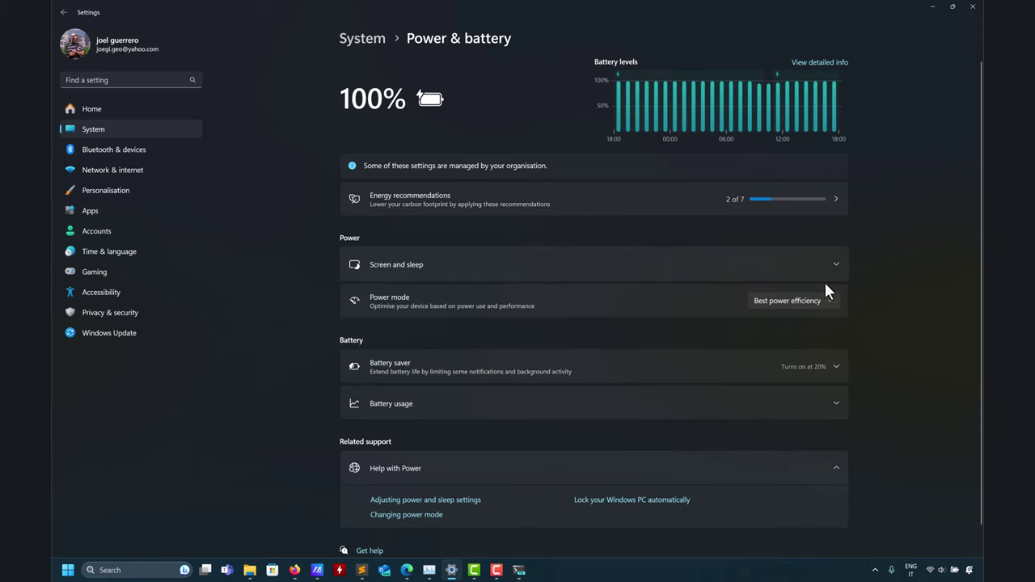
click(826, 303)
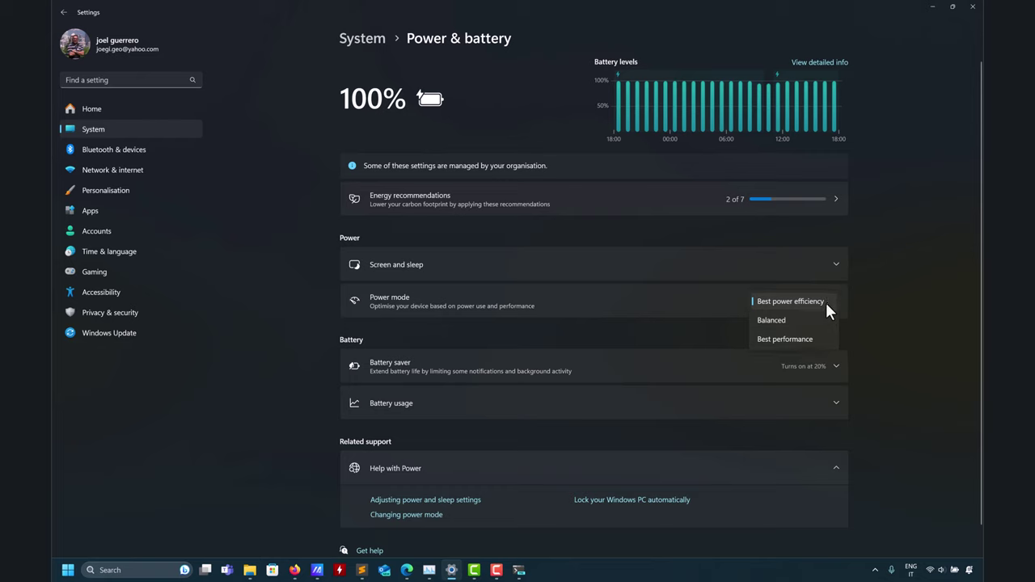
click(788, 322)
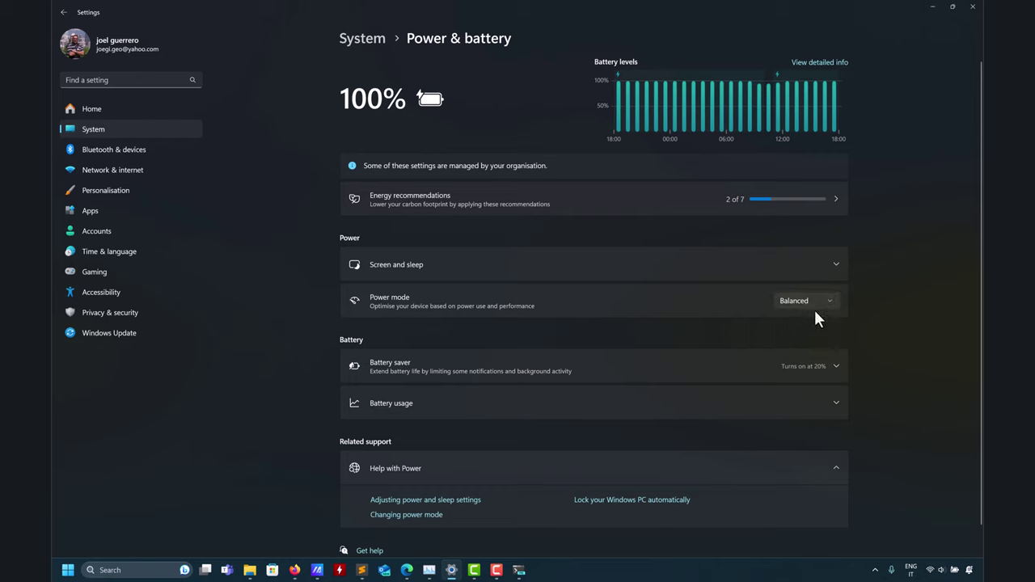
click(820, 299)
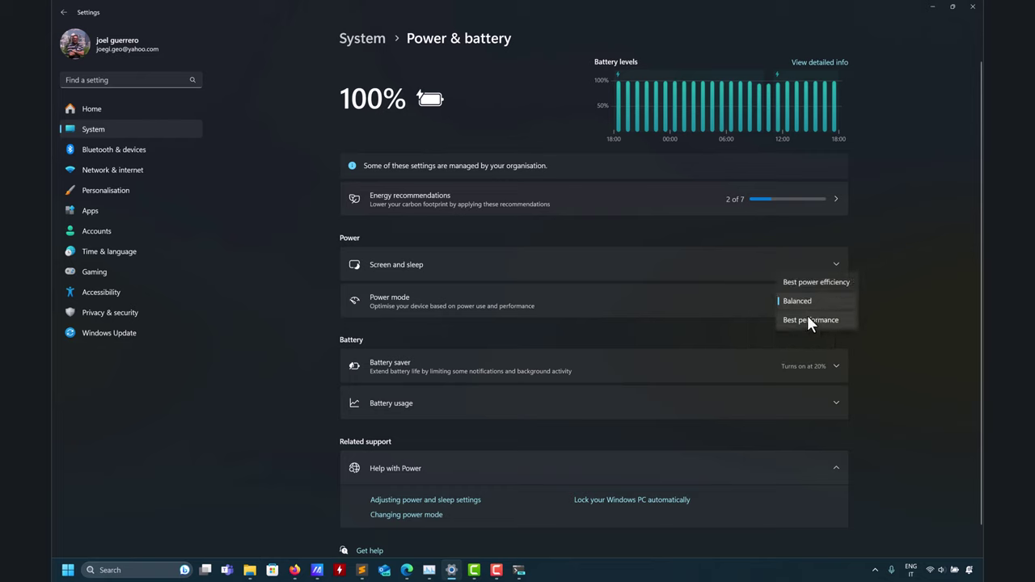
click(804, 320)
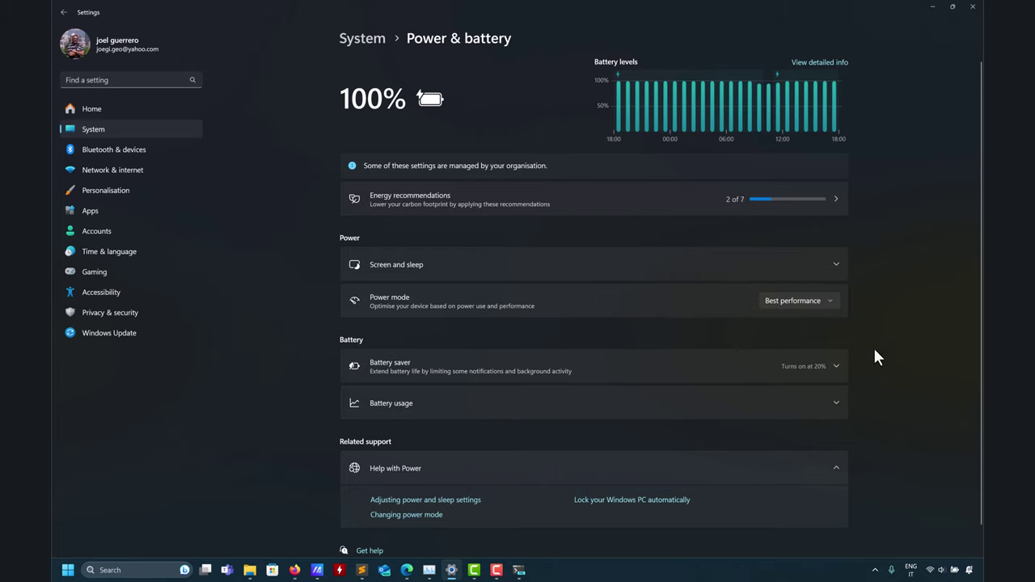
- Expand the screen and sleep timeouts for viewing, and set the power mode to Balanced
click(806, 264)
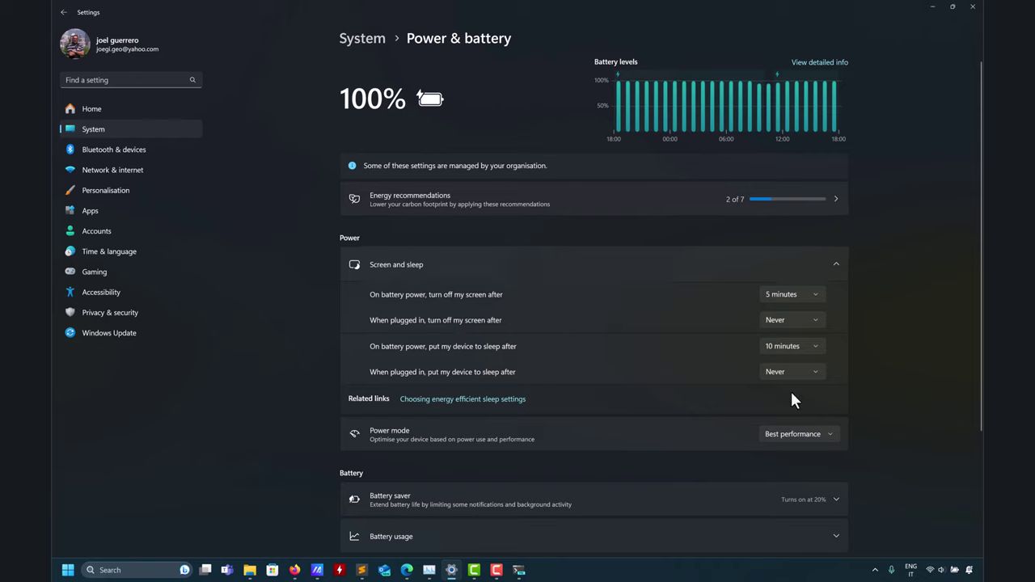
scroll(629, 315, down, 3)
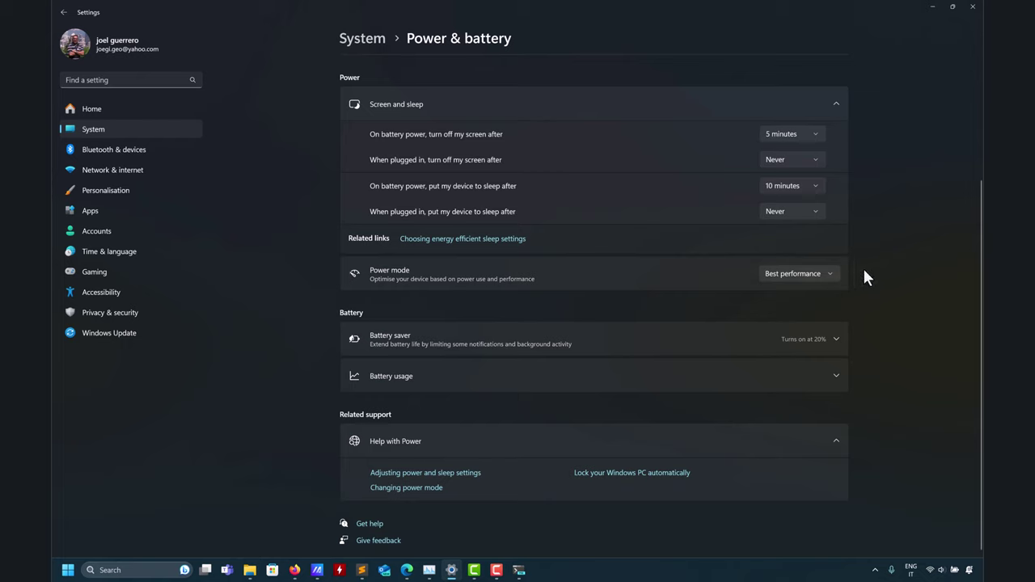
click(830, 273)
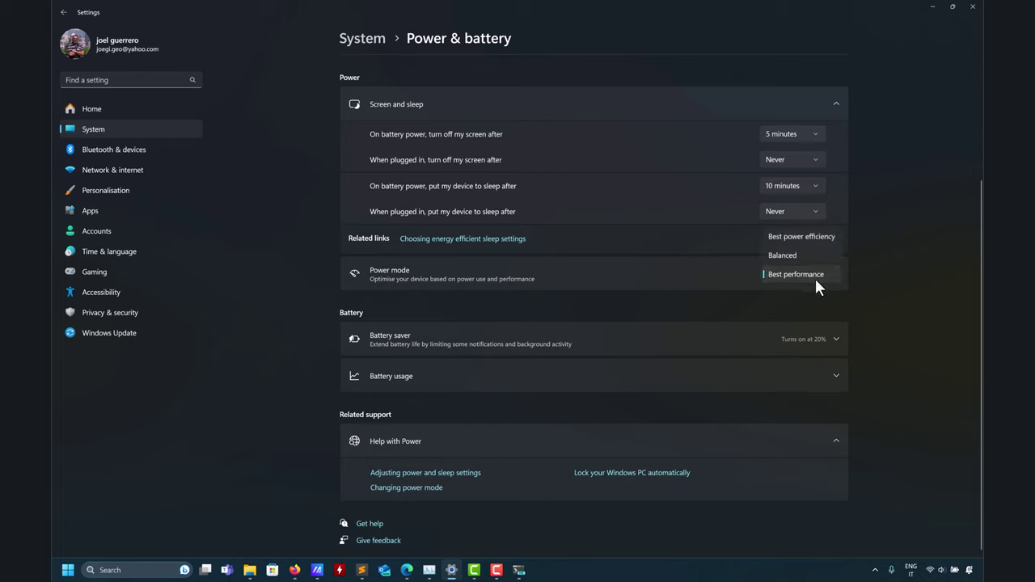
click(791, 256)
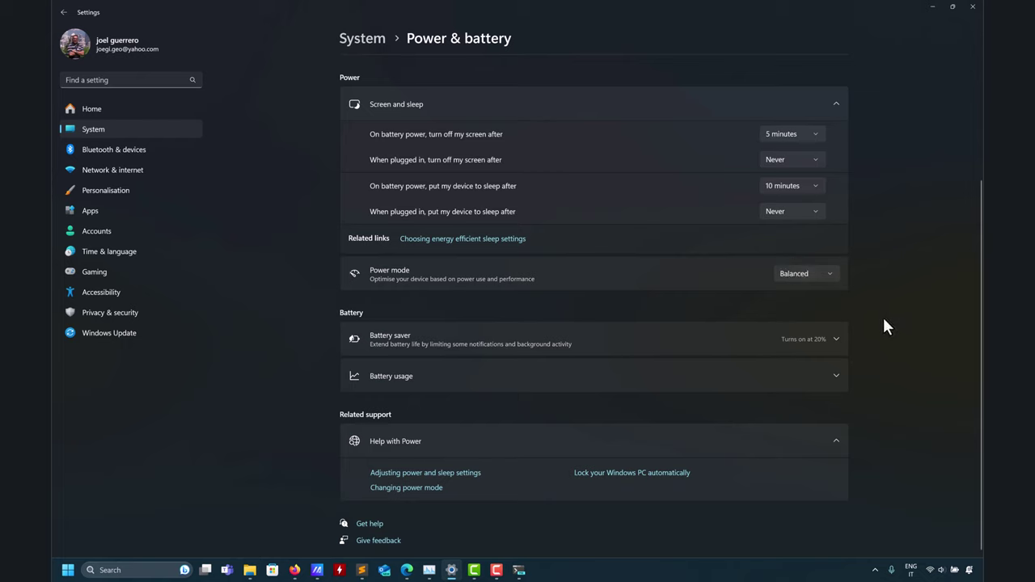
scroll(912, 424, up, 3)
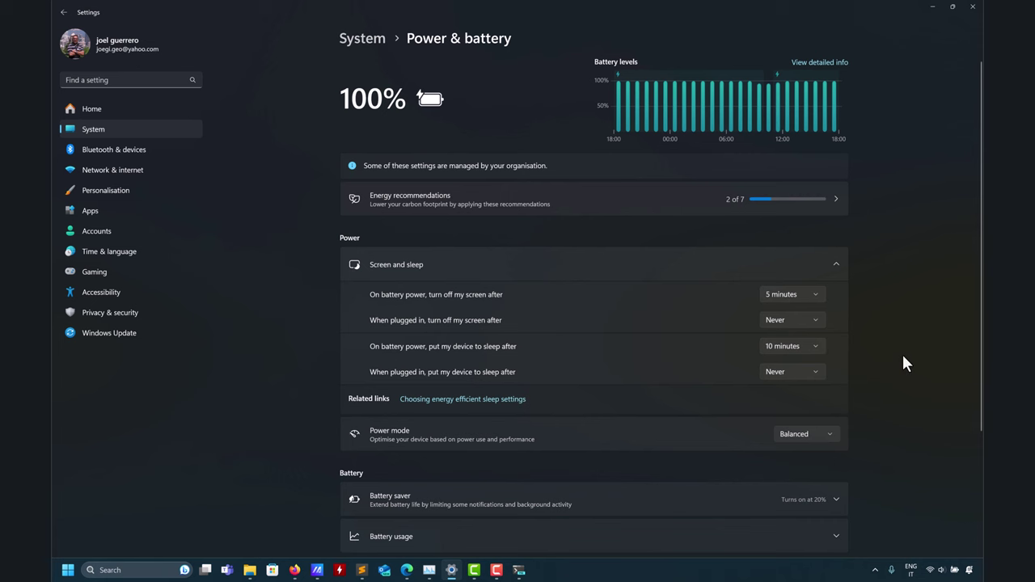
- Restore the Settings window to a smaller size and launch Intel Extreme Tuning Utility from the desktop
drag(647, 4, 581, 62)
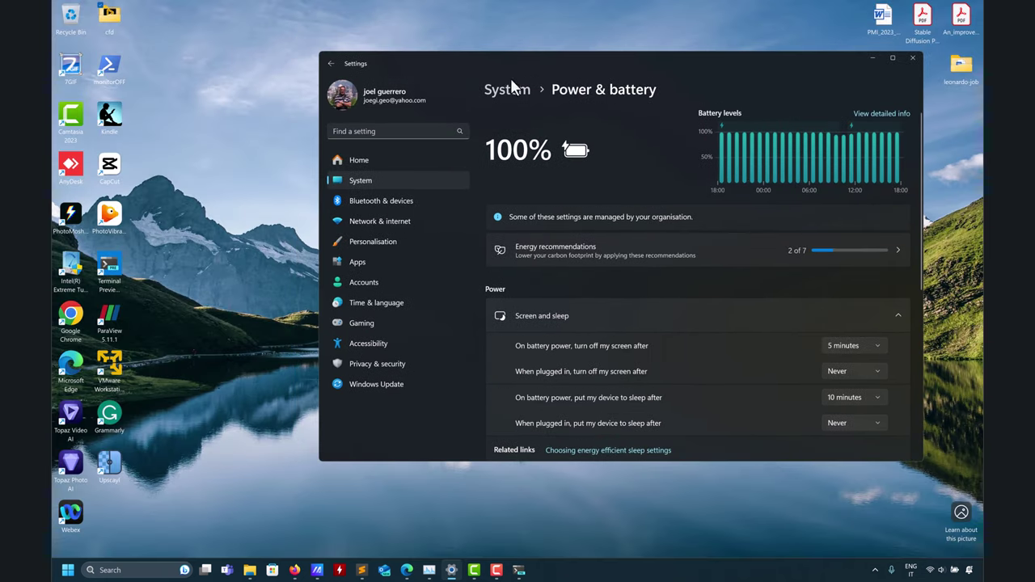
click(69, 273)
double_click(69, 272)
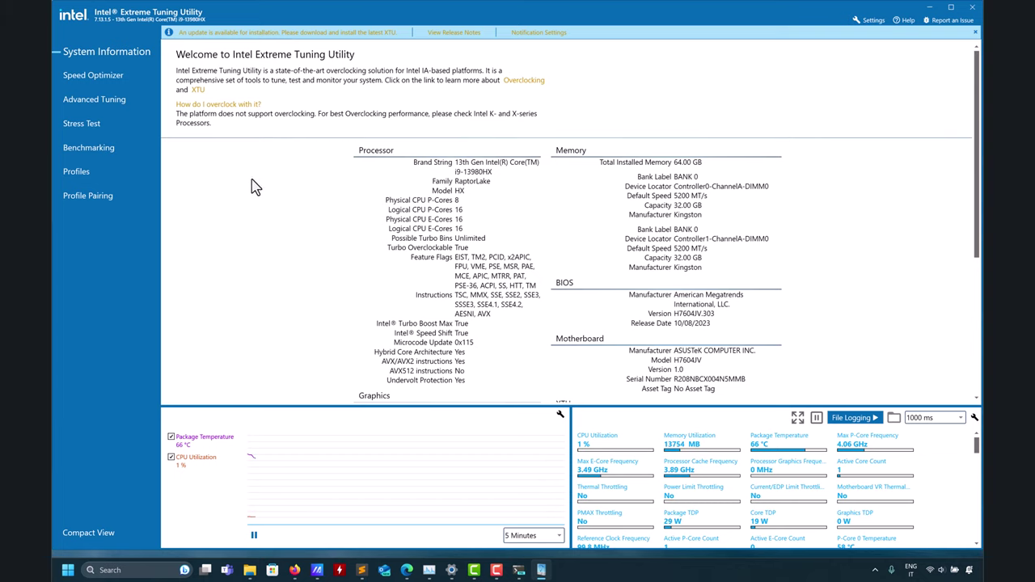
- Accept the overclocking disclaimer, view the Advanced Tuning core settings, and minimize Intel Extreme Tuning Utility
click(102, 98)
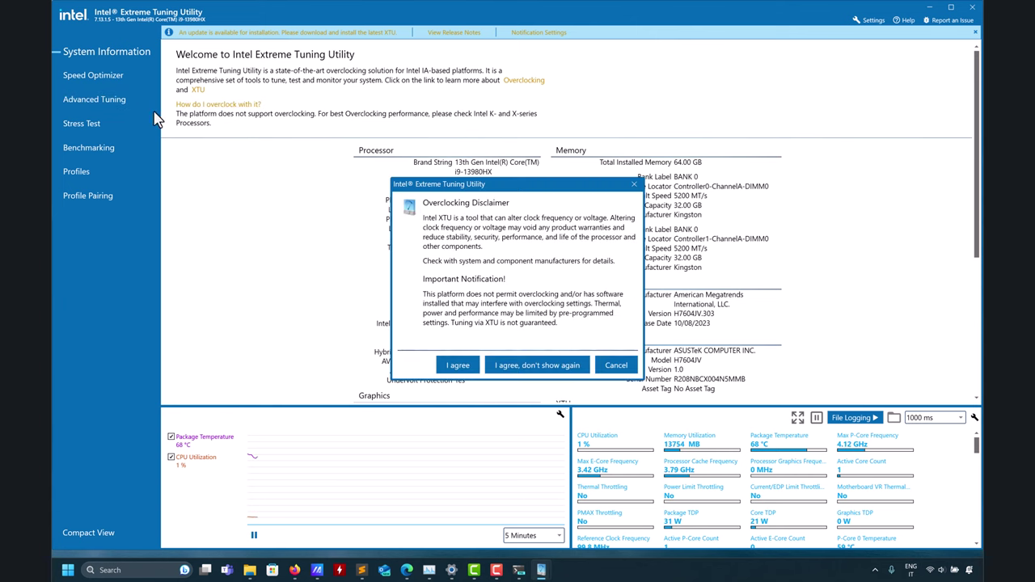
click(467, 366)
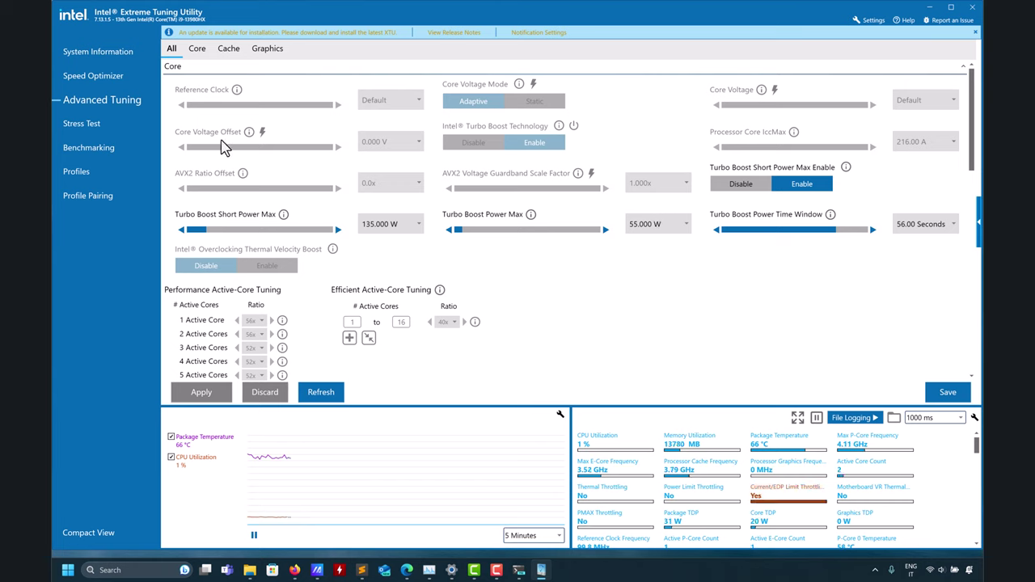
click(930, 8)
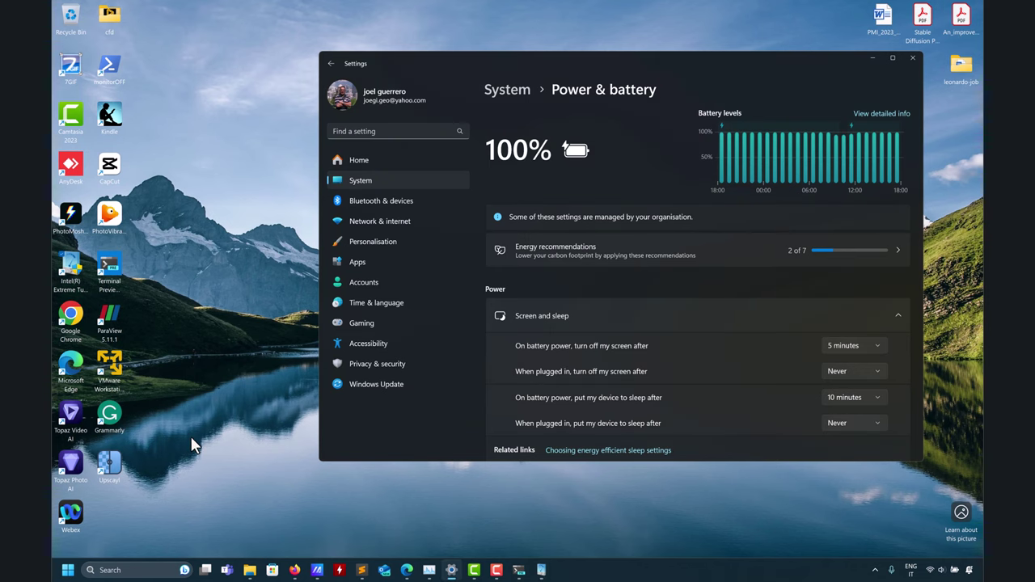
- Search Windows for "power", open Edit power plan, and move its window clear of the Settings window
click(121, 570)
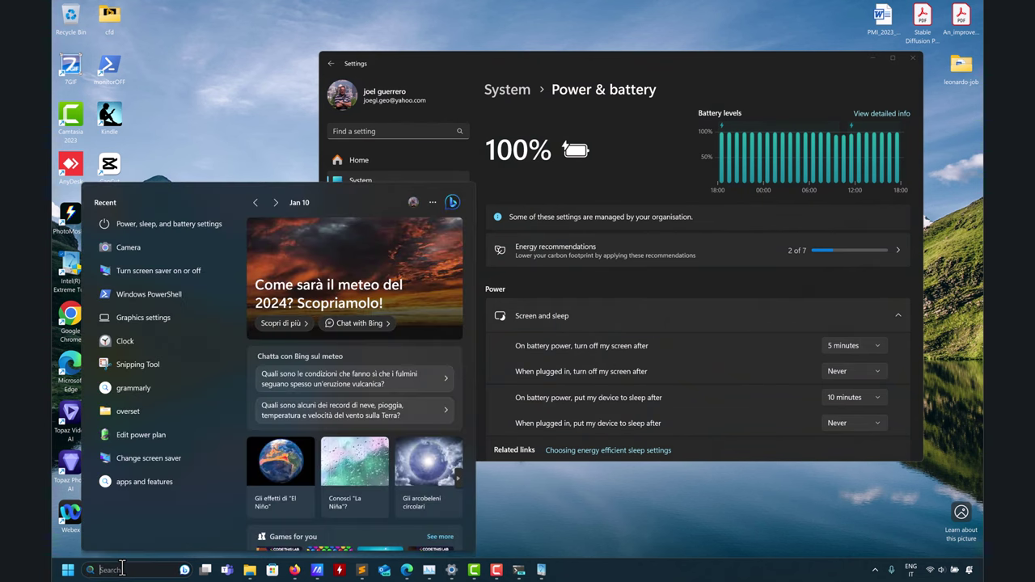
text(power)
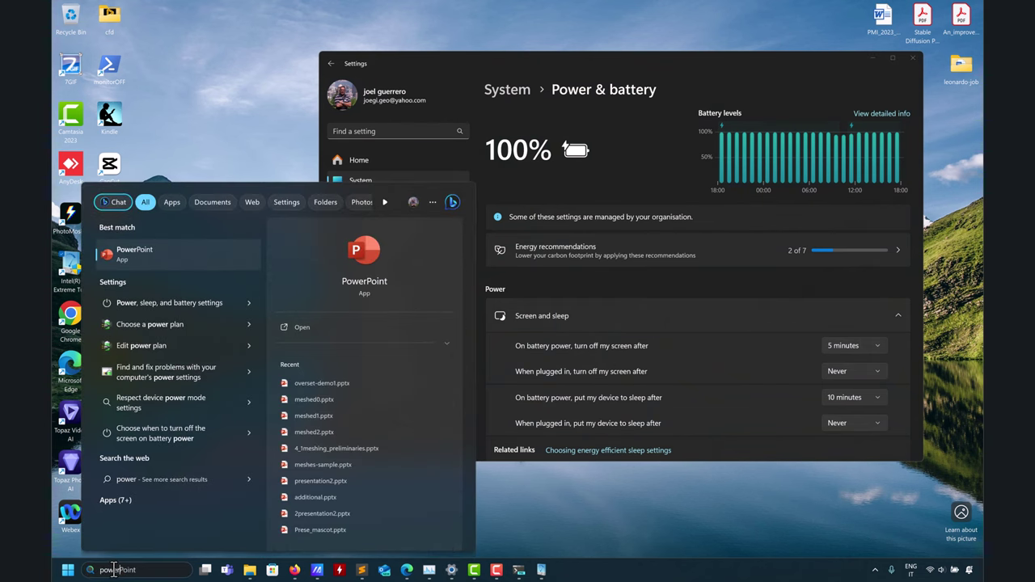
click(145, 346)
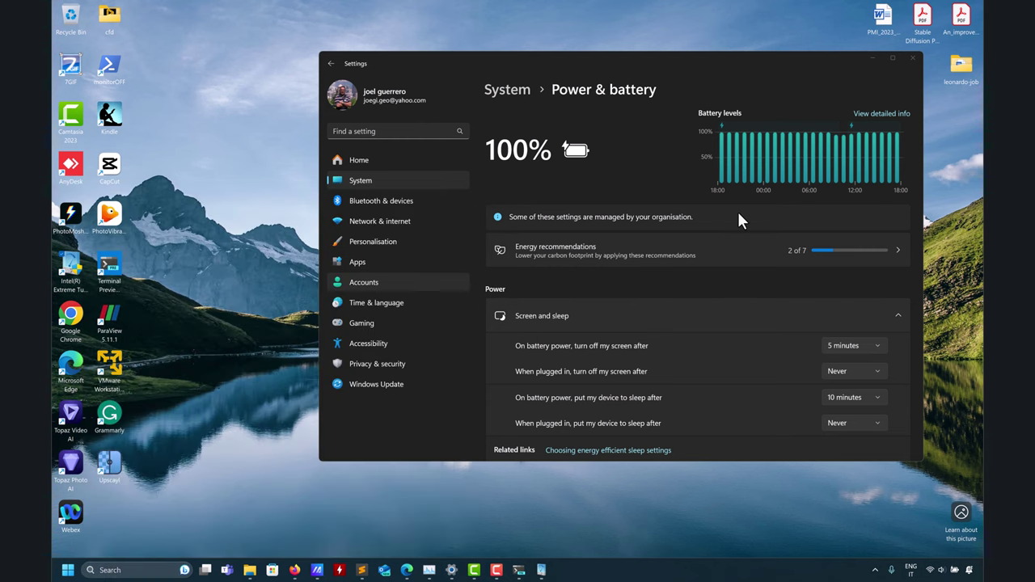
drag(772, 102, 499, 22)
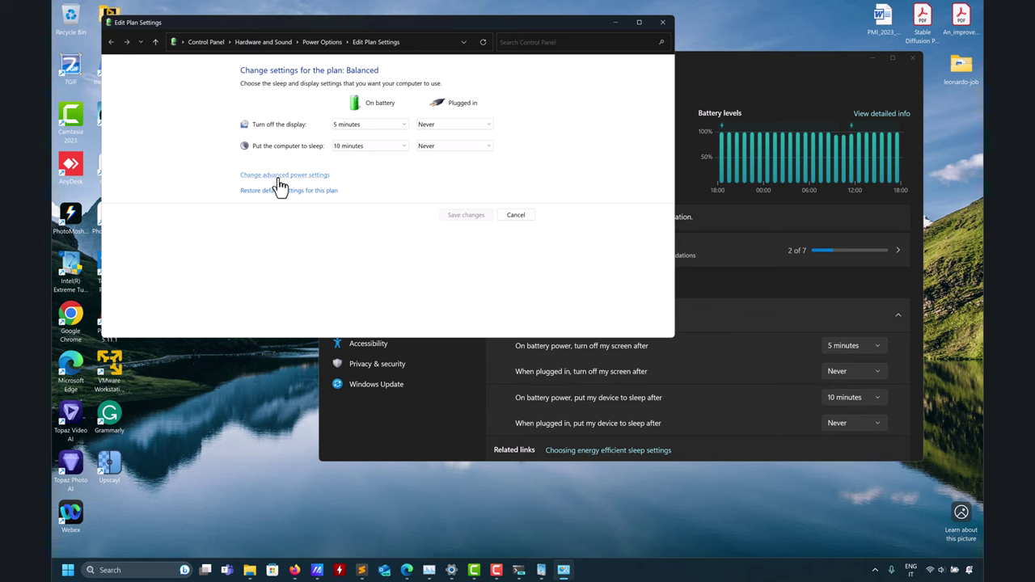
- Open the advanced power settings of the Balanced plan and expand Processor power management
click(279, 179)
click(202, 158)
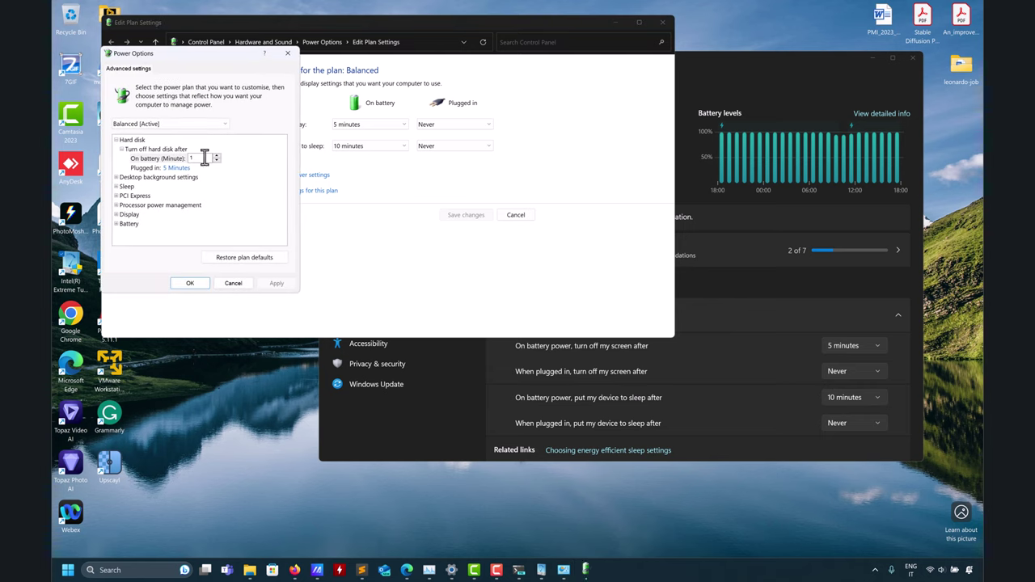
click(116, 204)
scroll(132, 208, down, 1)
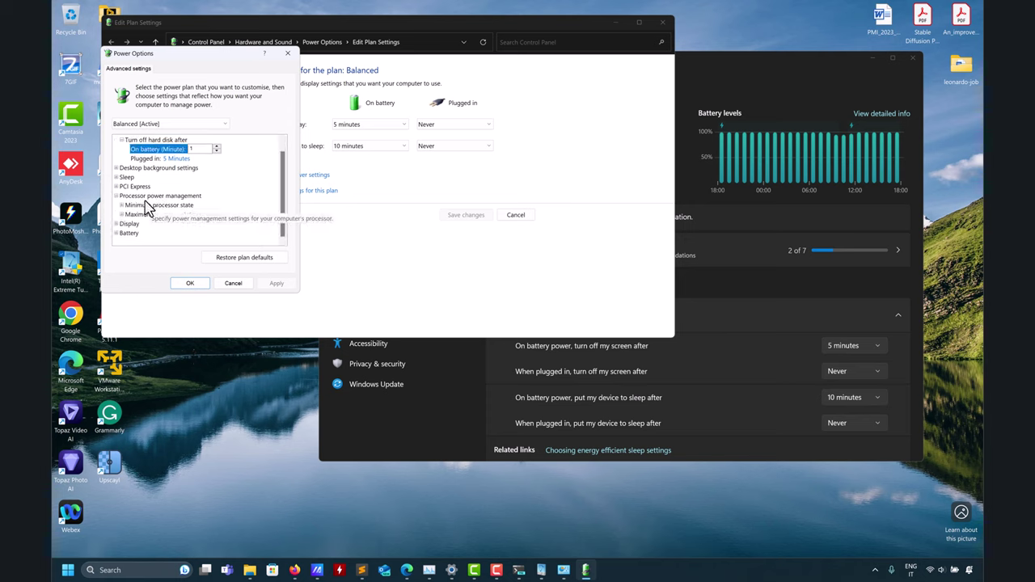
- Examine the minimum and maximum processor state settings and the power plan list, and cancel the advanced Power Options dialog
click(121, 205)
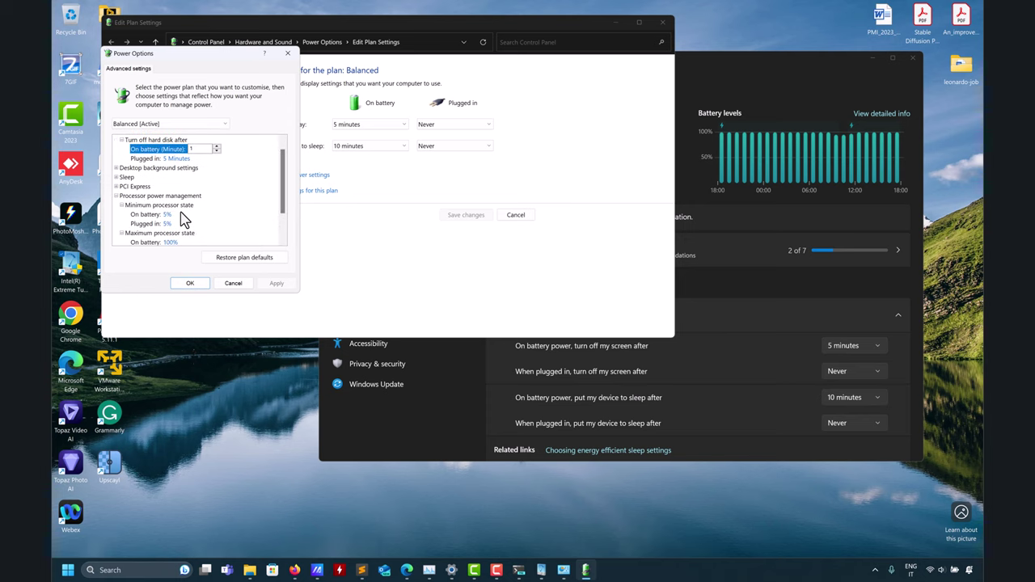
scroll(185, 214, down, 2)
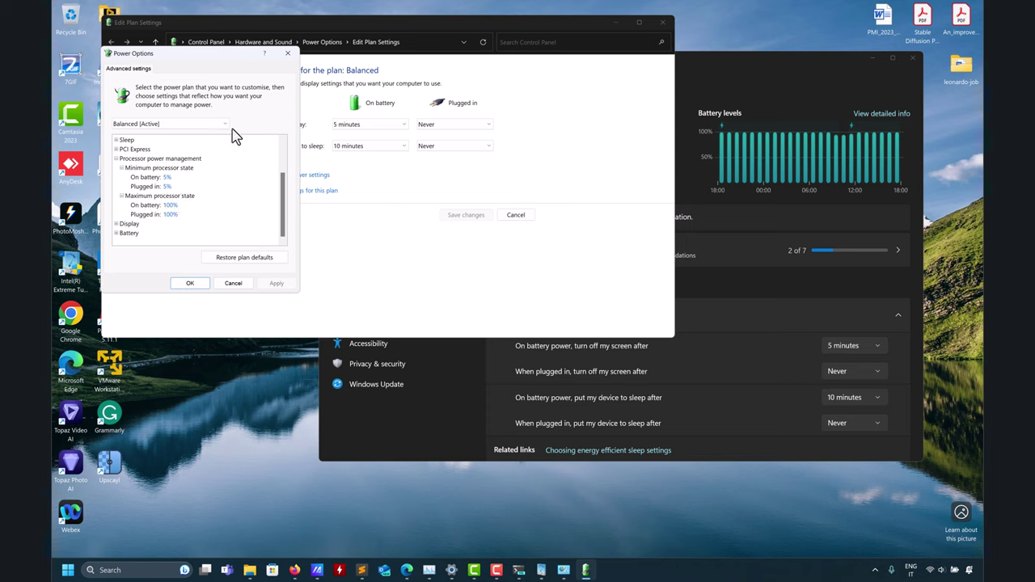
click(215, 125)
click(262, 130)
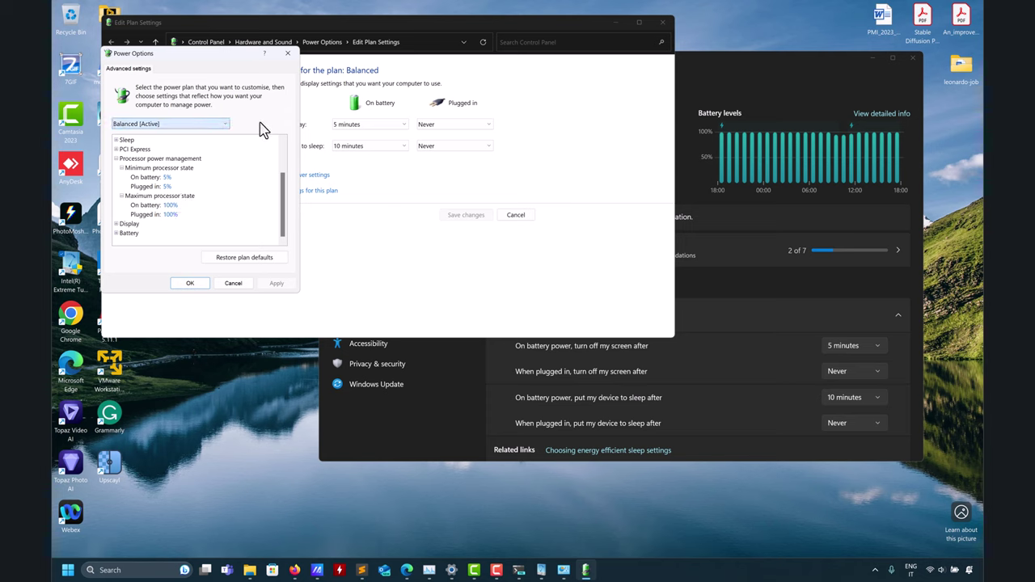
click(235, 283)
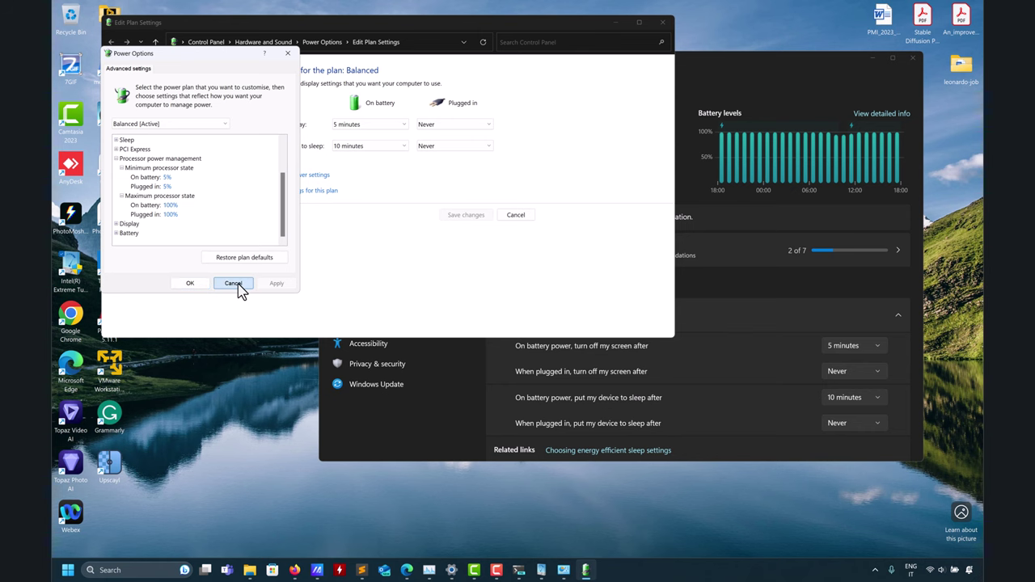
- Open Display settings from the desktop and look through the scale, resolution, and related display options
right_click(229, 459)
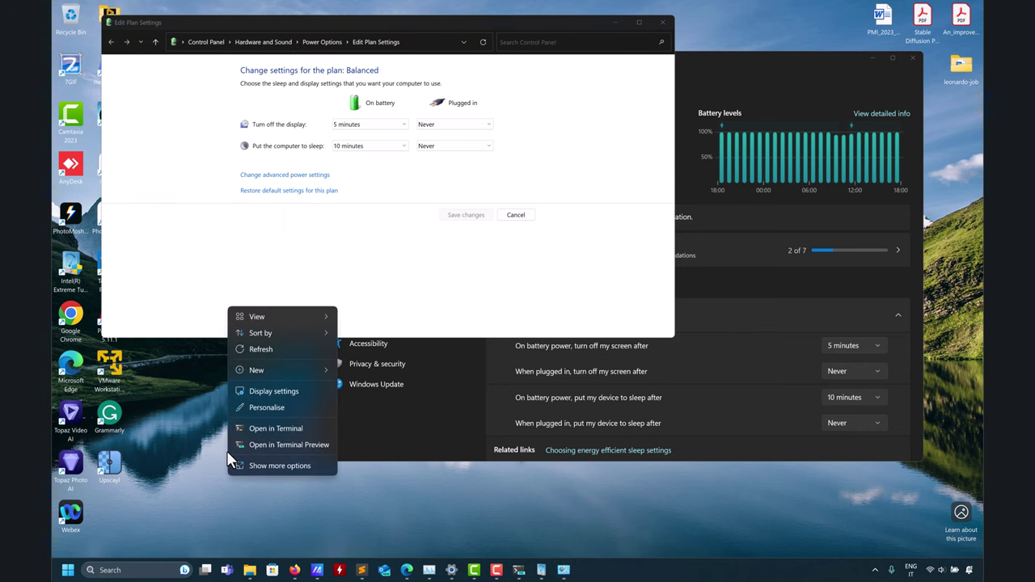
click(276, 391)
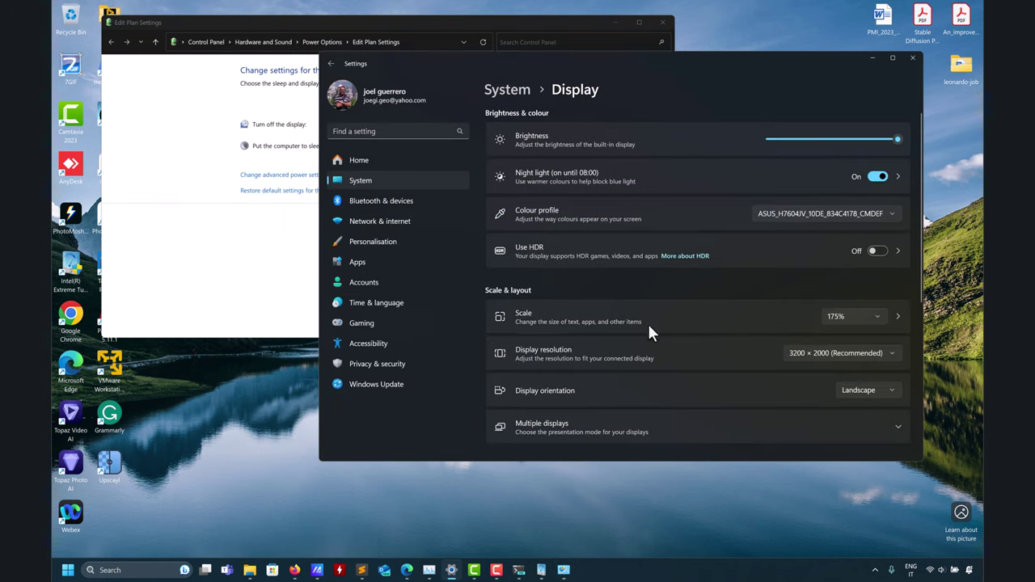
scroll(647, 249, down, 3)
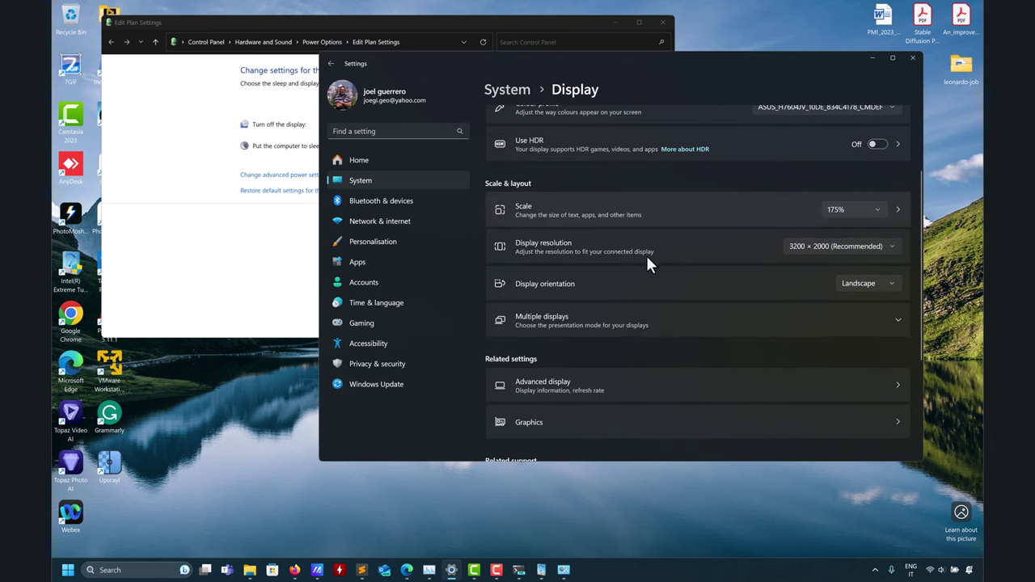
scroll(655, 370, down, 1)
scroll(657, 372, down, 3)
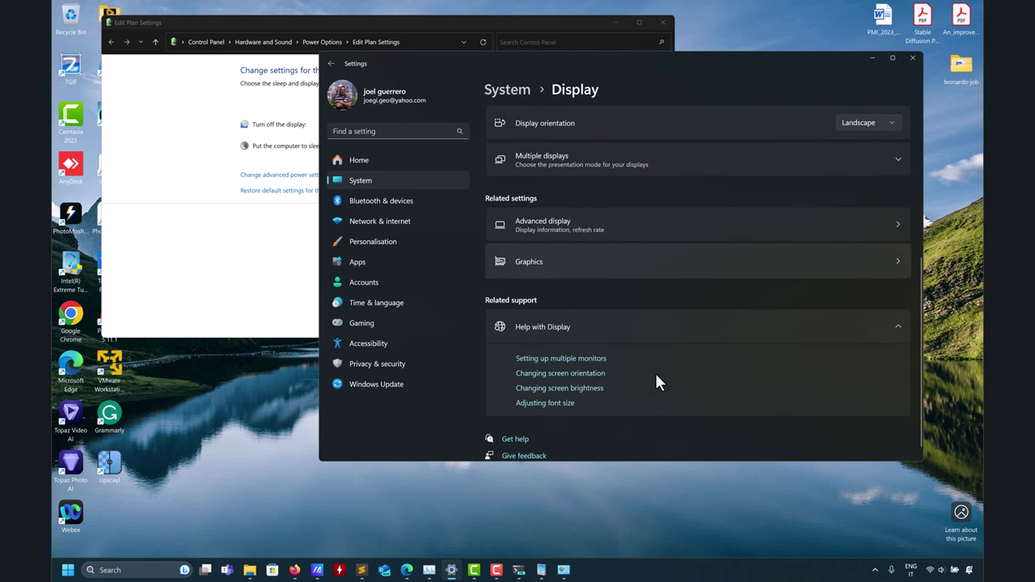
- Search Windows for "scre", open the screen saver settings to check them, and close the dialog
click(135, 571)
text(scre)
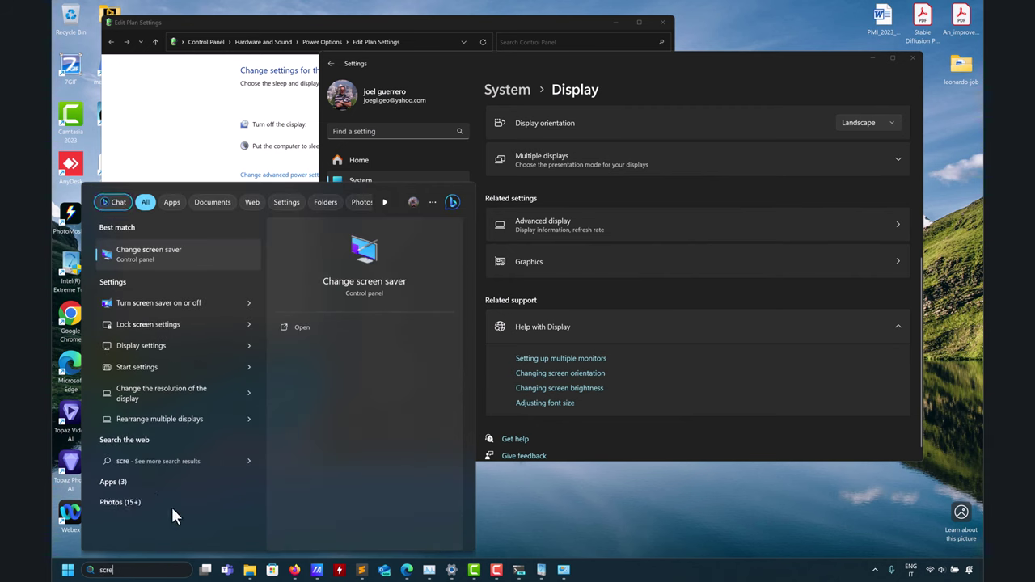
click(165, 305)
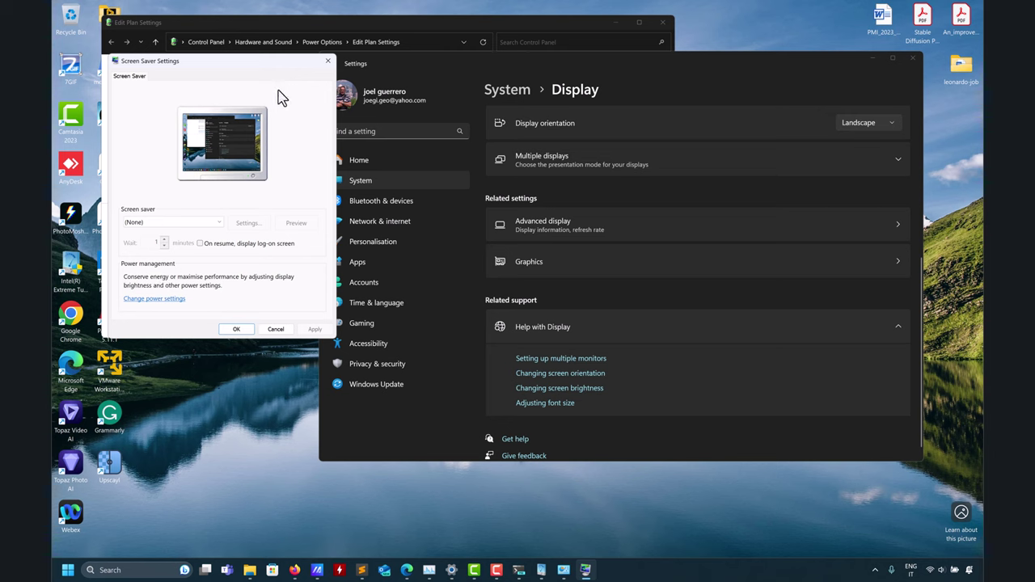
drag(286, 62, 315, 197)
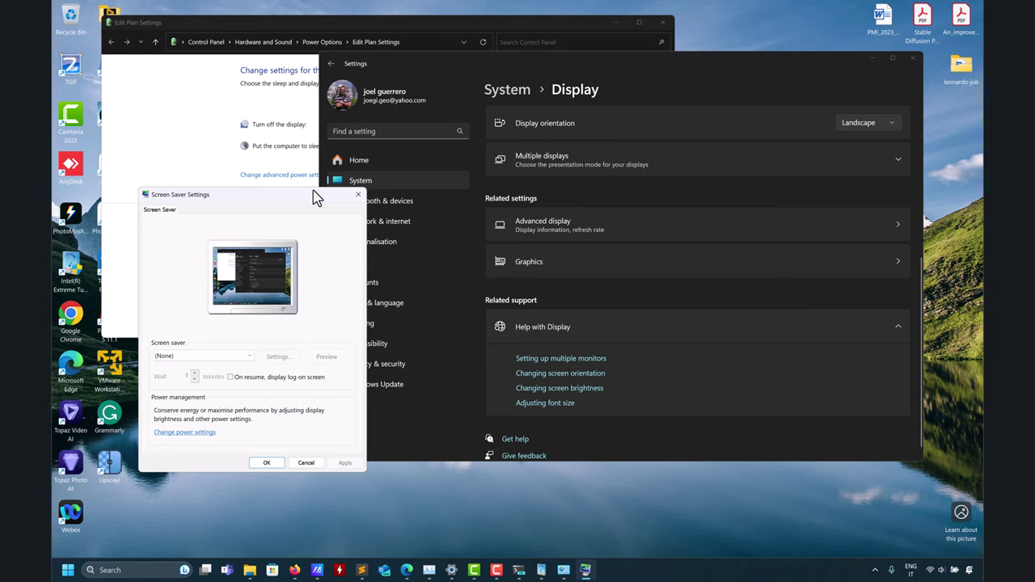
click(359, 194)
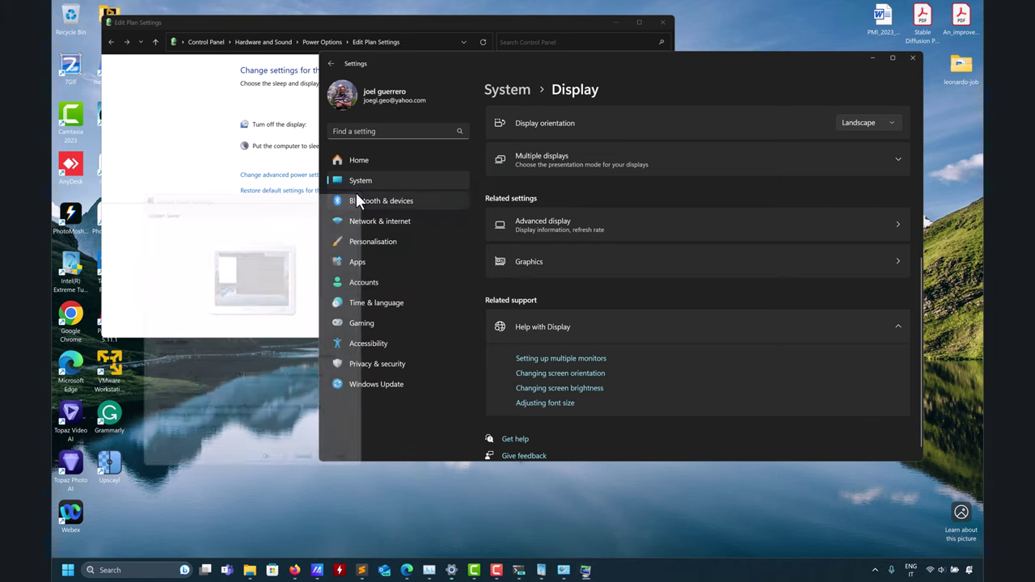
- Close Edit Plan Settings and switch to MyASUS to view the Power & Performance options in Device Settings
click(589, 27)
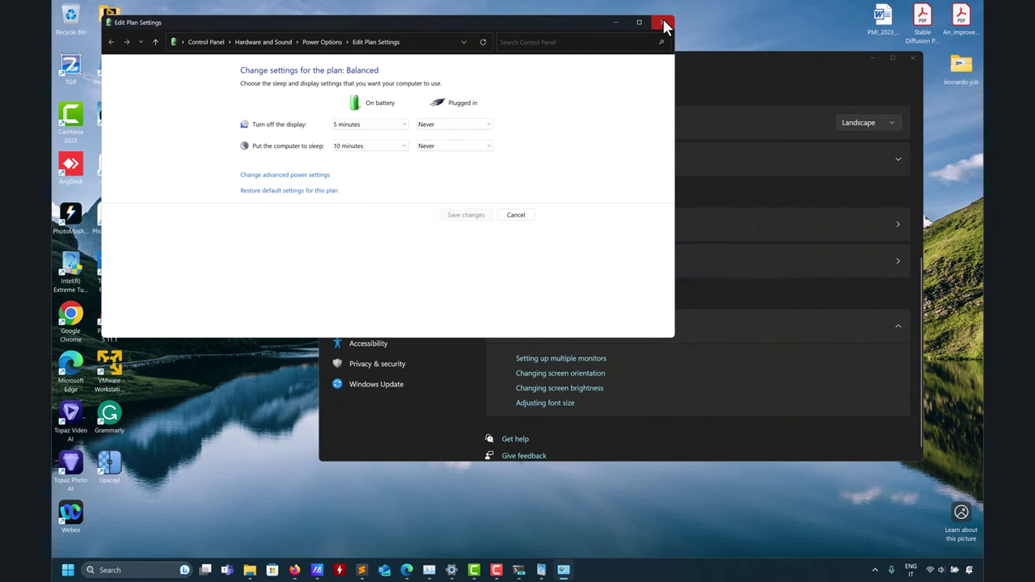
click(663, 25)
click(317, 570)
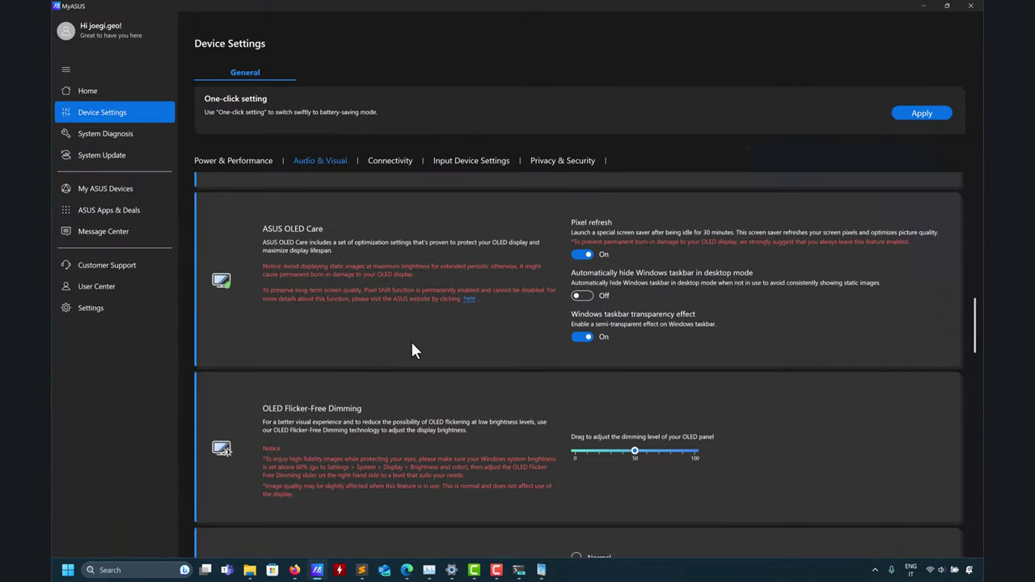
scroll(723, 386, up, 10)
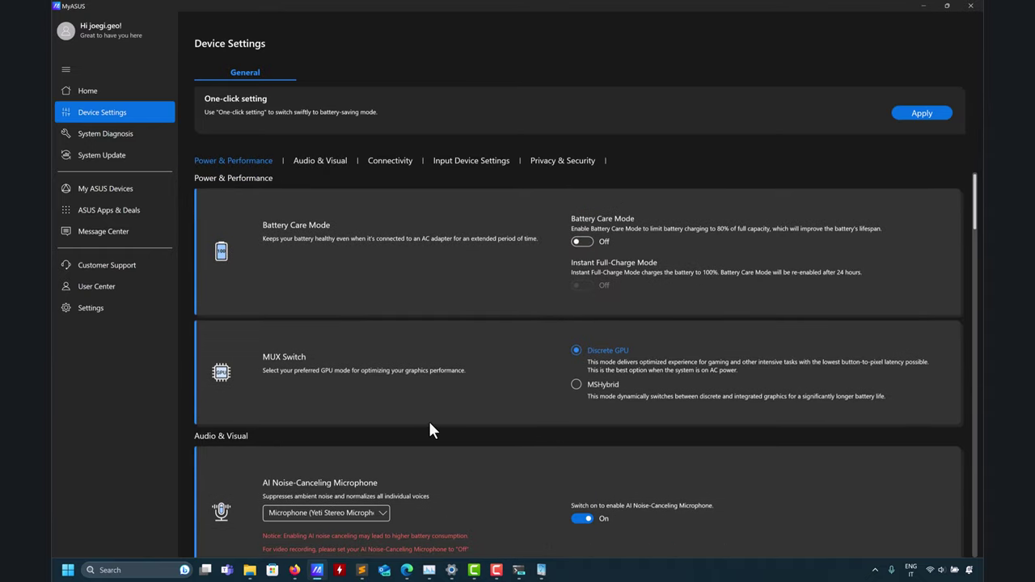
- Return to Power & battery in Windows Settings, maximize the window, and review the Energy recommendations before going back
click(452, 571)
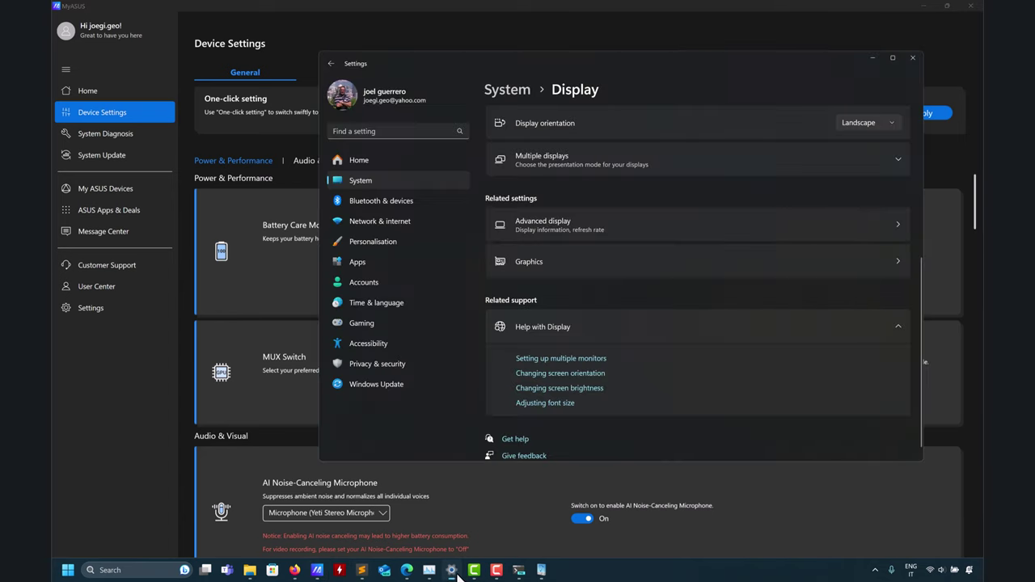
click(327, 67)
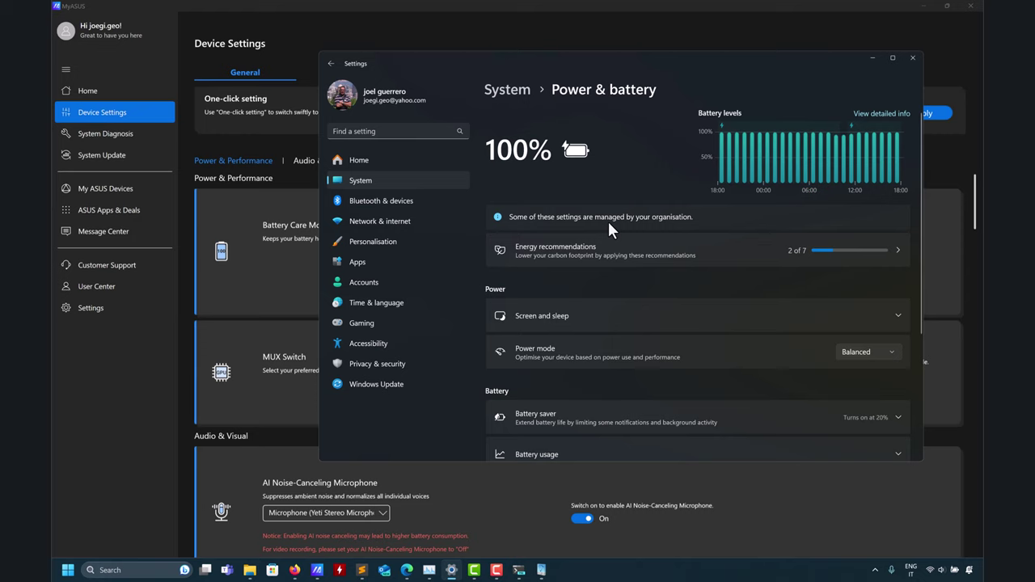
click(890, 54)
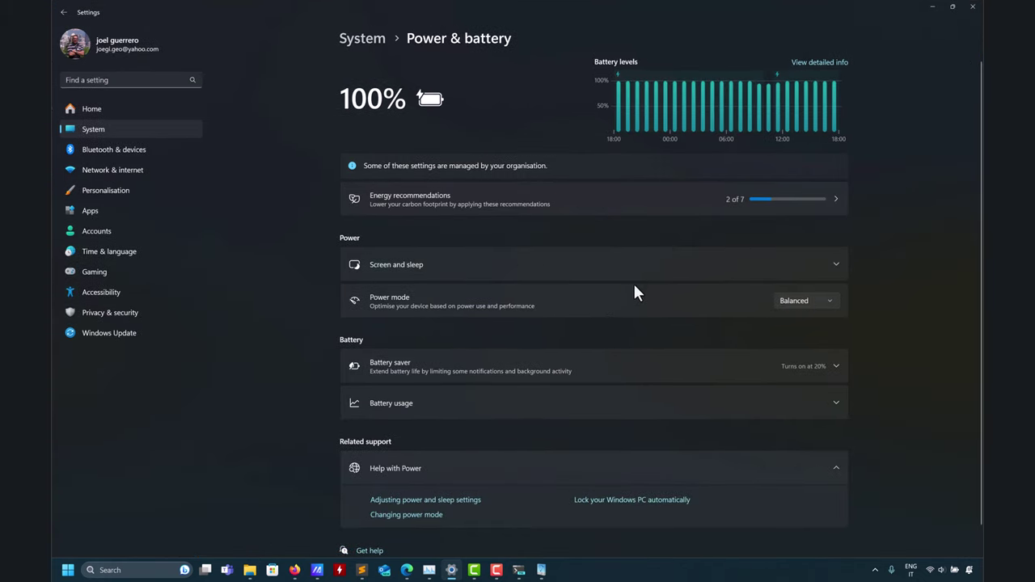
click(629, 201)
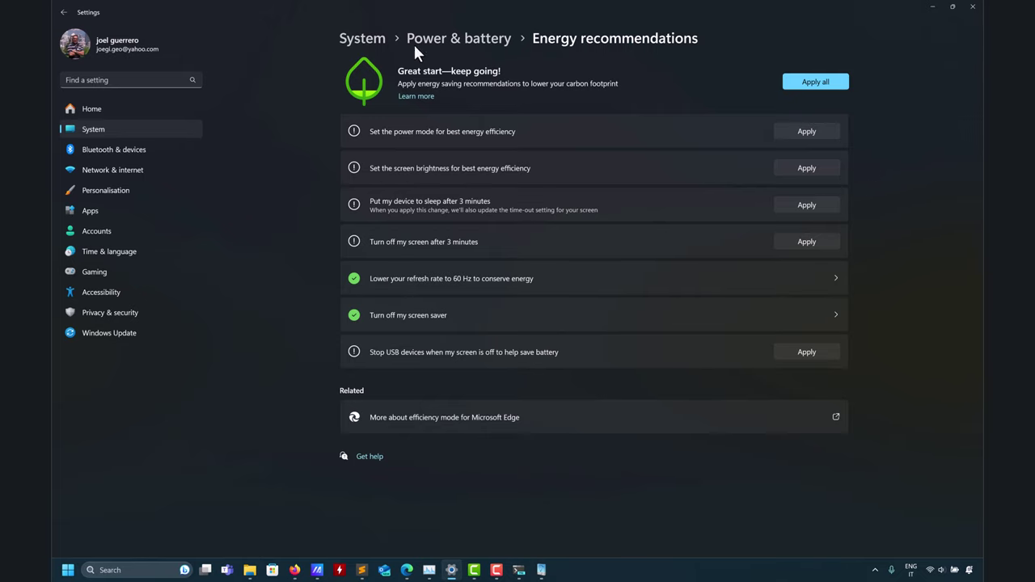
click(444, 38)
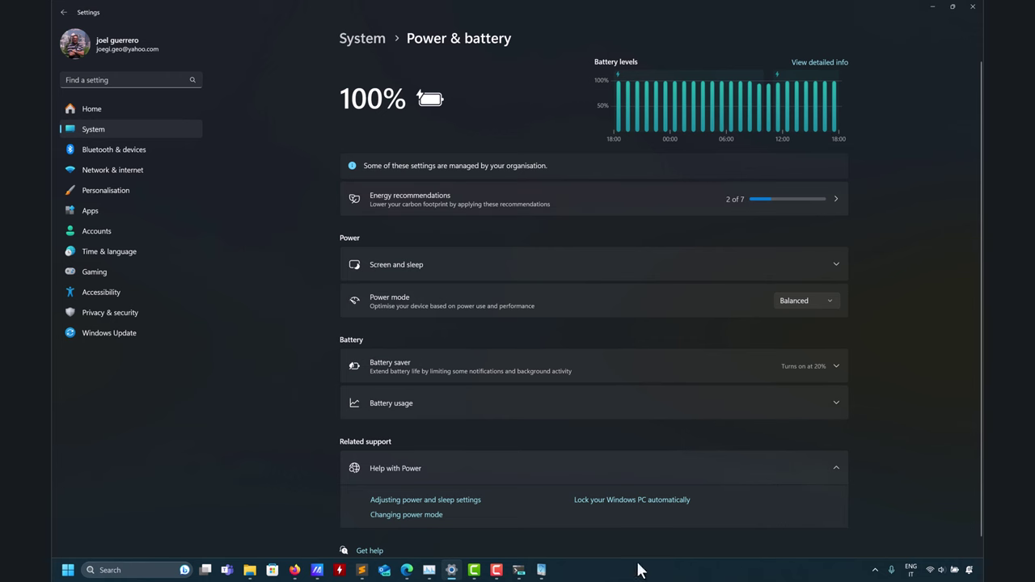
- Bring up Intel Extreme Tuning Utility to view its Advanced Tuning settings, and minimize it and Settings to expose the desktop
click(539, 570)
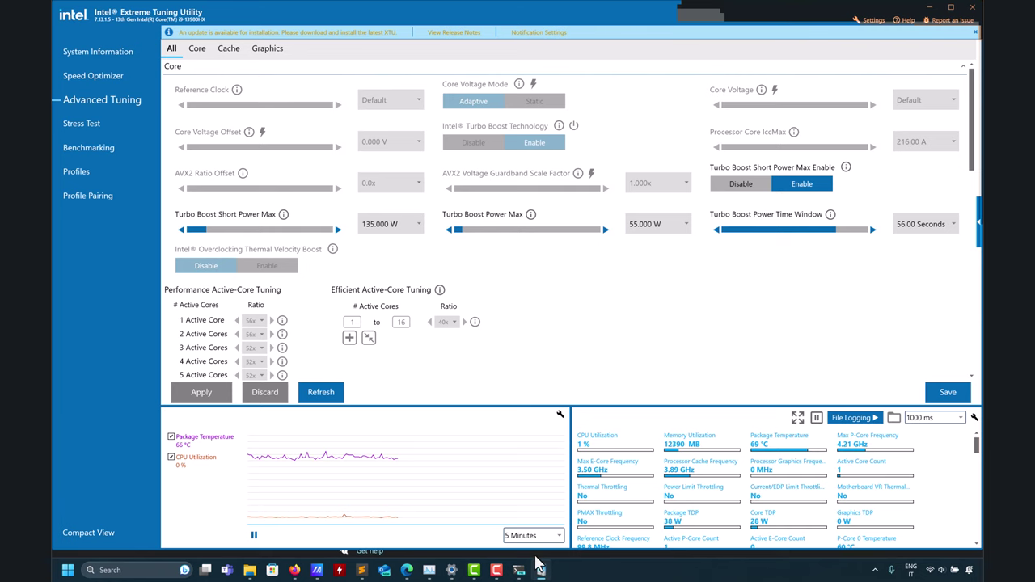
drag(658, 11, 658, 87)
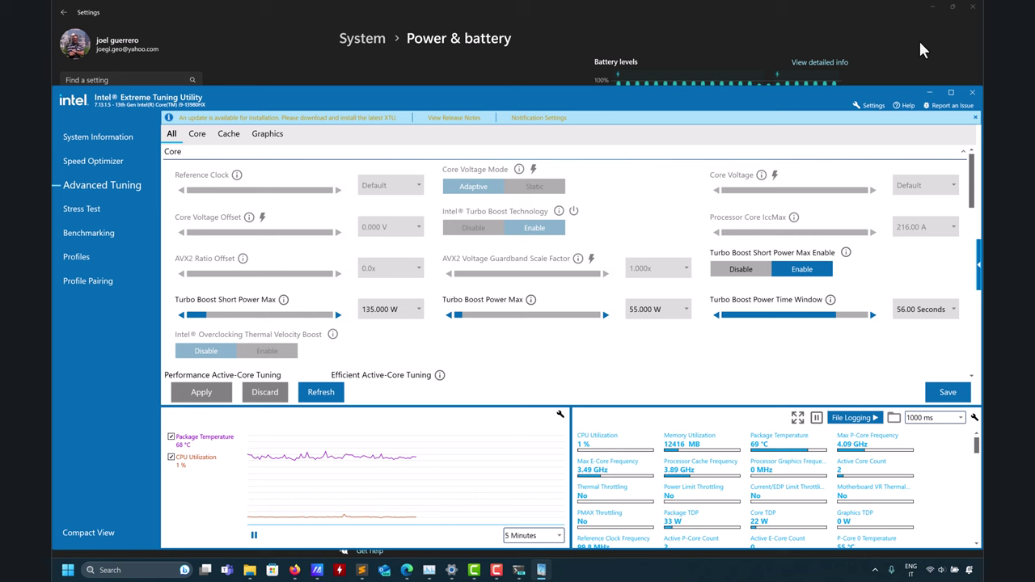
click(926, 11)
click(934, 7)
click(934, 8)
click(932, 6)
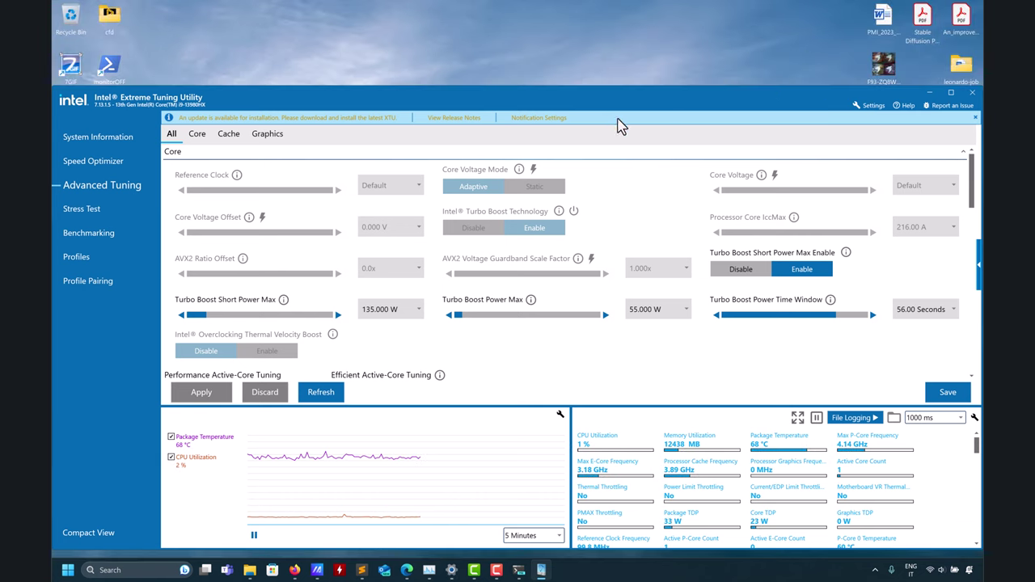
click(908, 86)
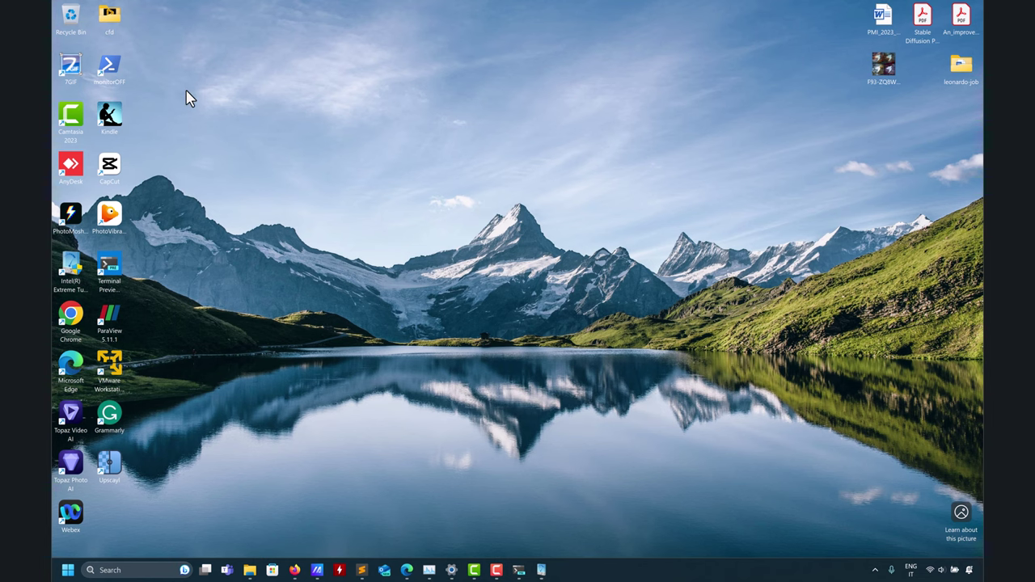
- Run the monitorOFF script from the desktop to turn off the screen, and dismiss the lock screen on waking
double_click(109, 69)
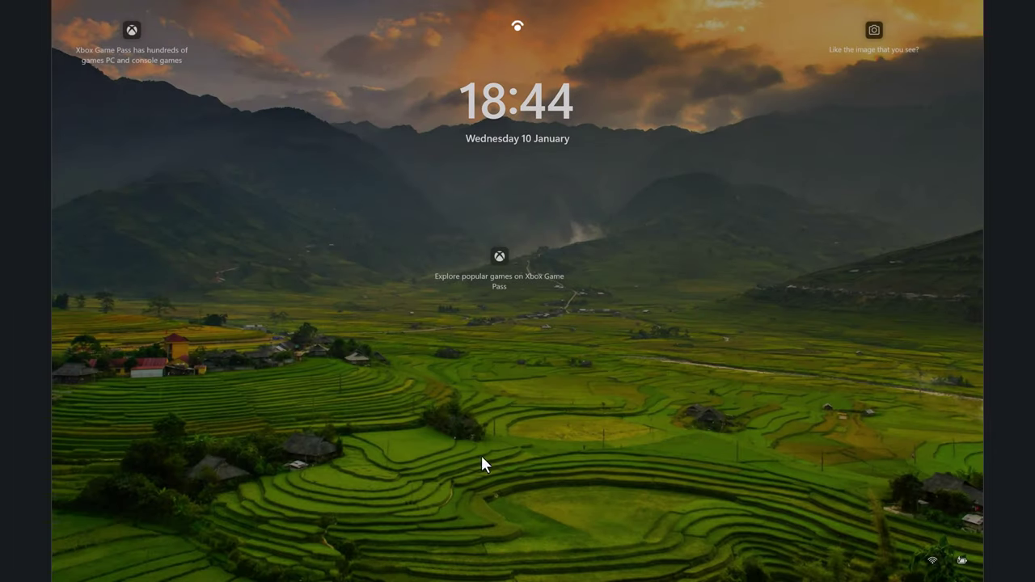
click(481, 456)
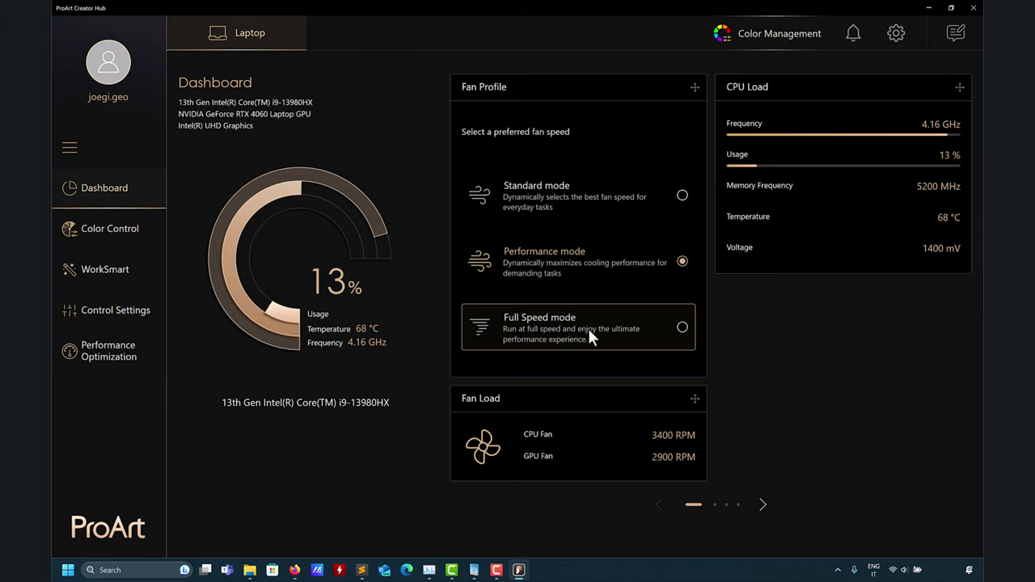
- Open the App Power Priority settings under Performance Optimization in ProArt Creator Hub
click(111, 356)
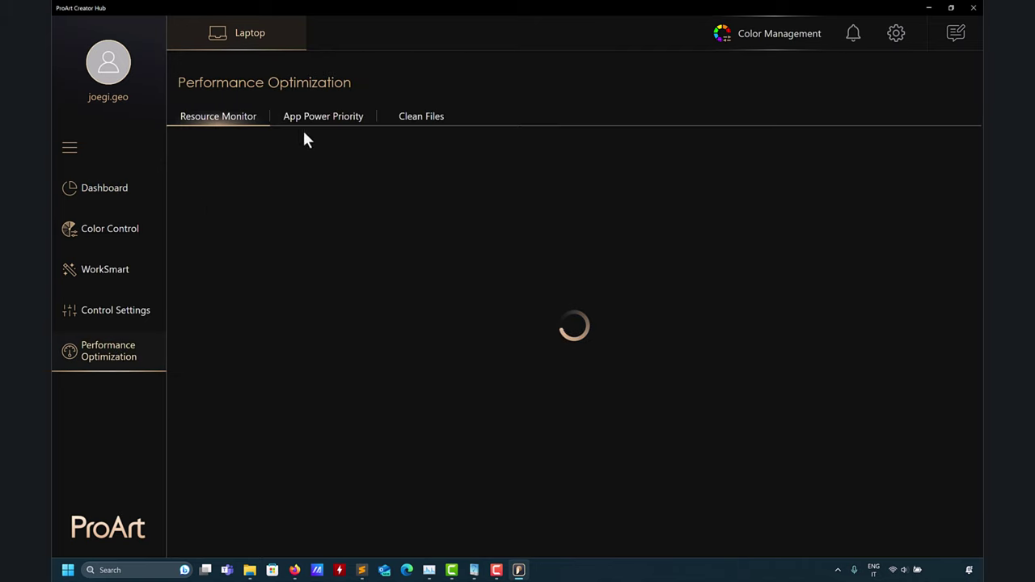
click(329, 116)
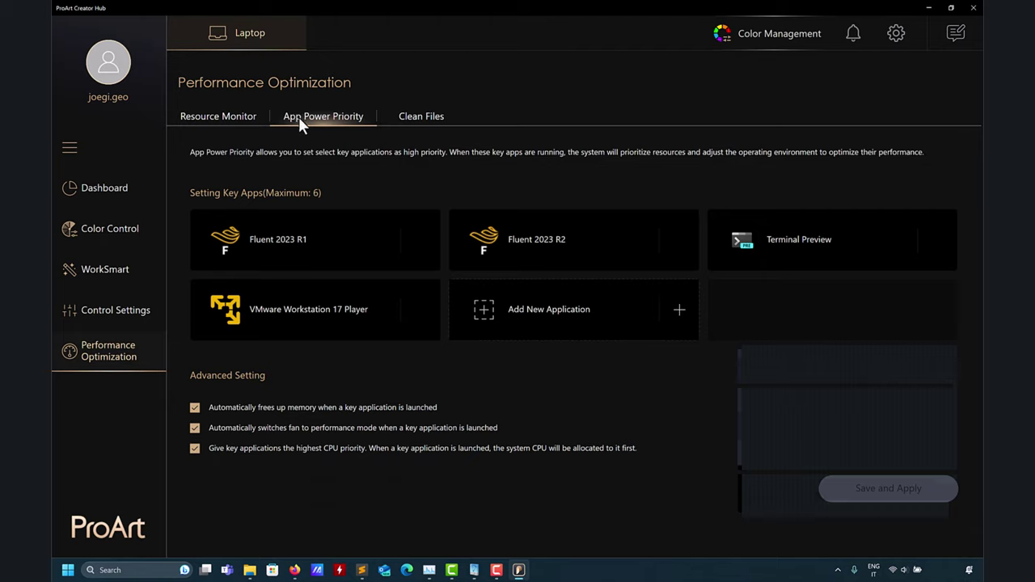